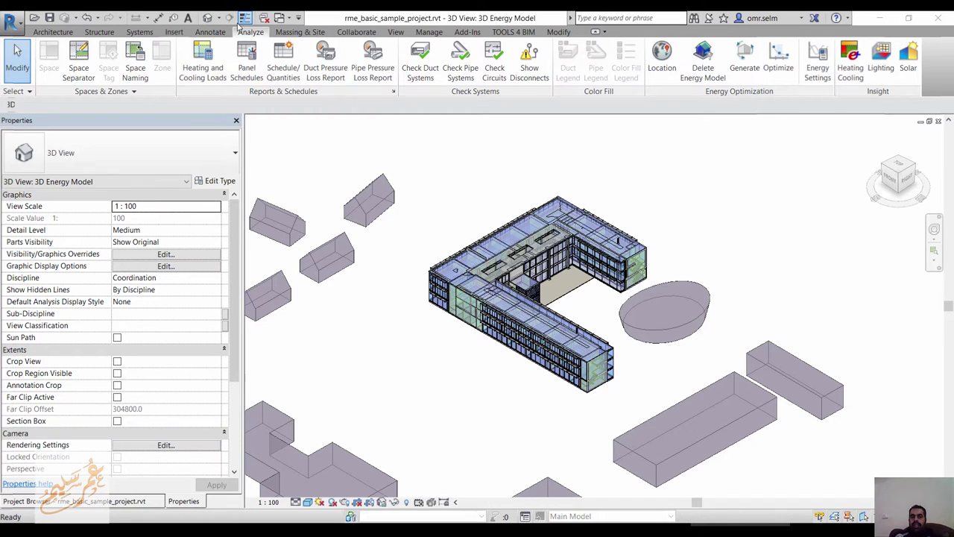
Open the Heating and Cooling Loads settings, keeping the project phase at New Construction.
click(196, 72)
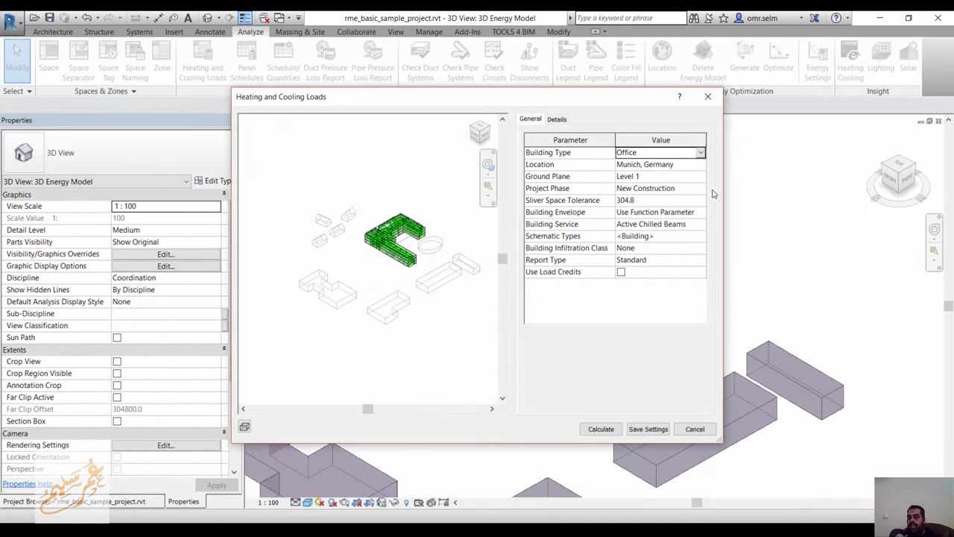
click(700, 189)
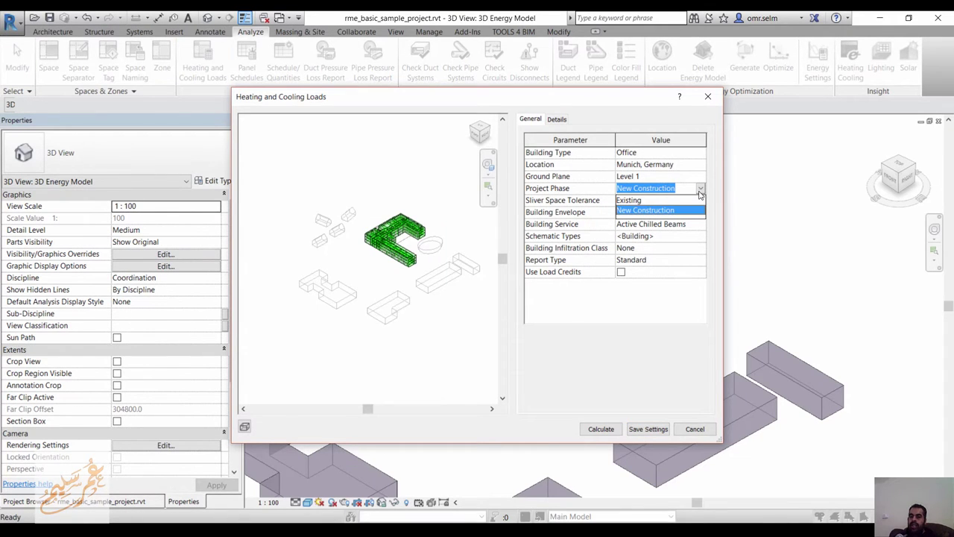
click(700, 191)
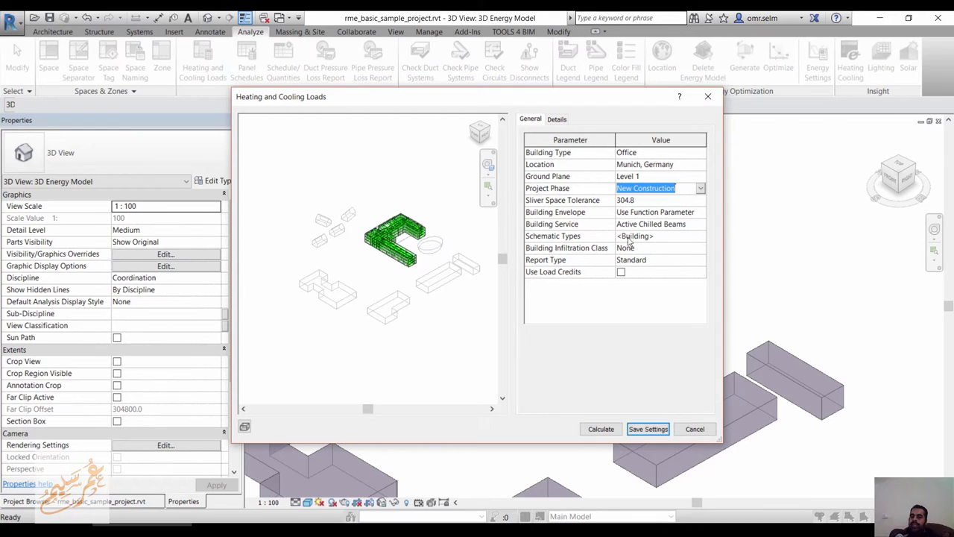
Review the schematic construction types unchanged, then set the loads Report Type to Simple.
click(698, 236)
click(700, 235)
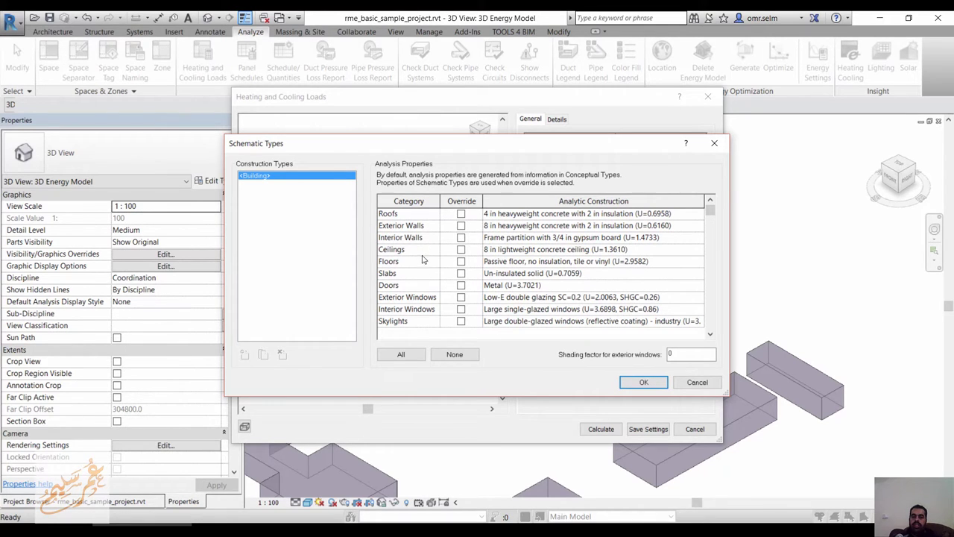
click(683, 384)
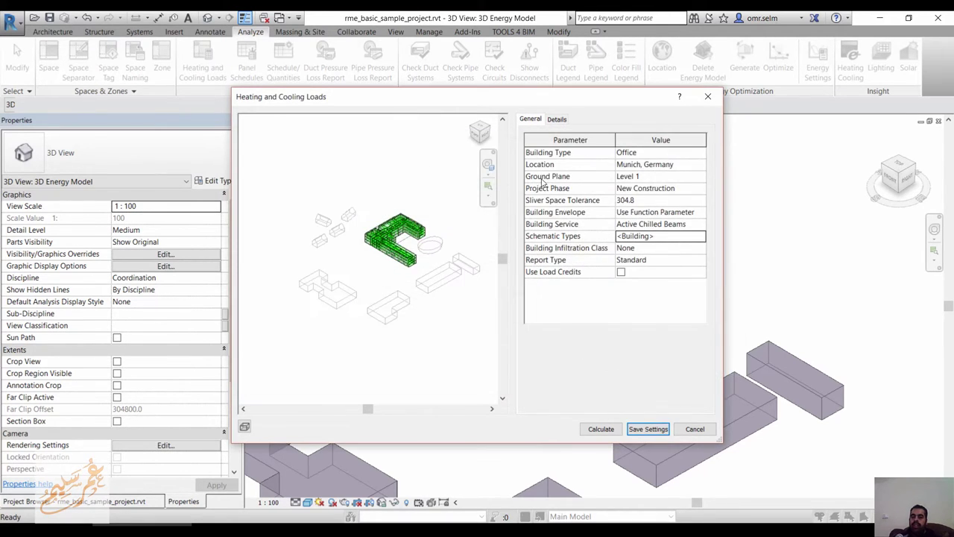
click(702, 261)
click(640, 271)
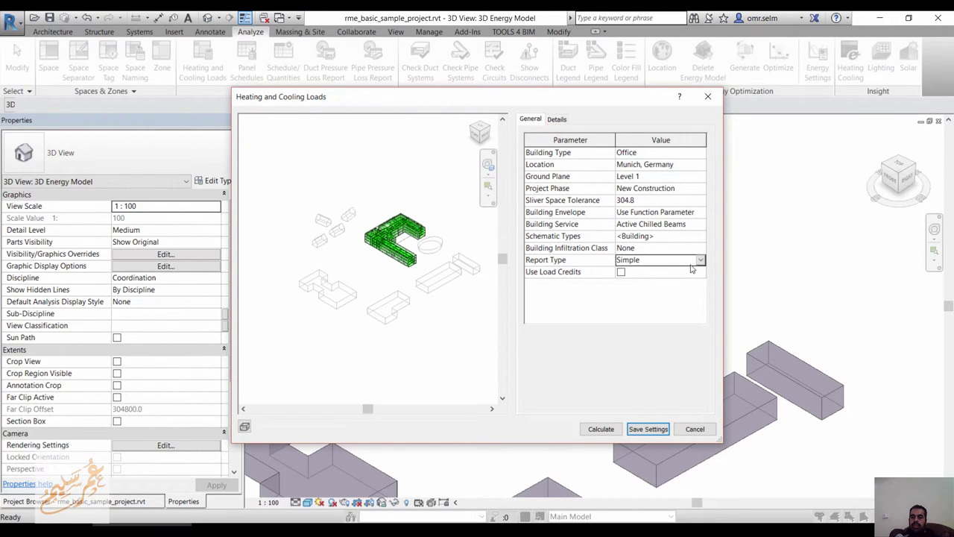
On the Details tab, inspect spaces 5, 10 and 12, keeping service type <Building>.
click(557, 121)
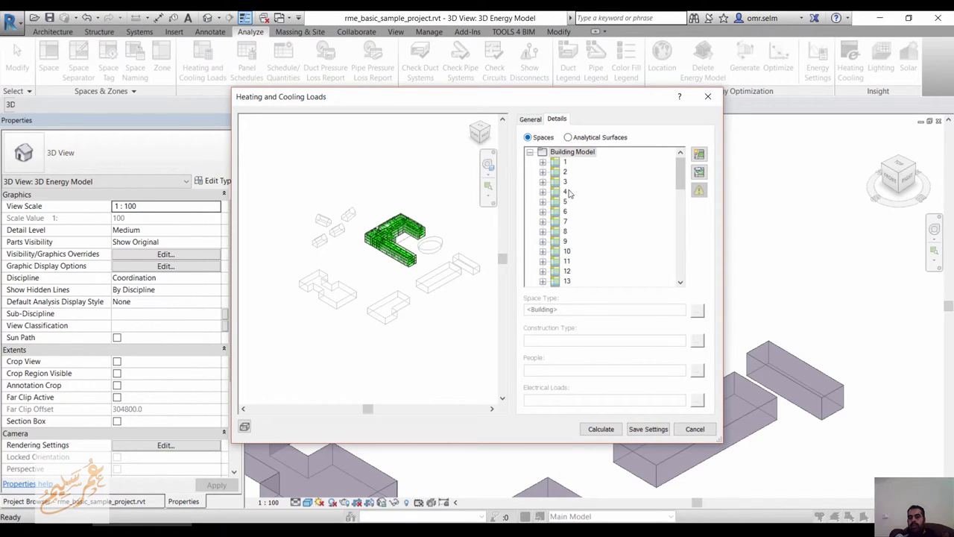
scroll(681, 212, down, 5)
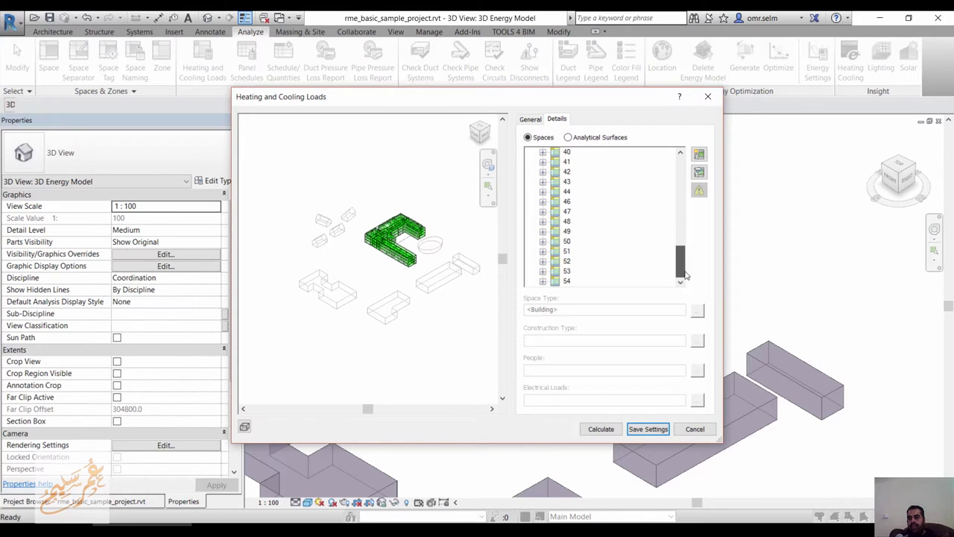
scroll(680, 213, up, 5)
click(531, 120)
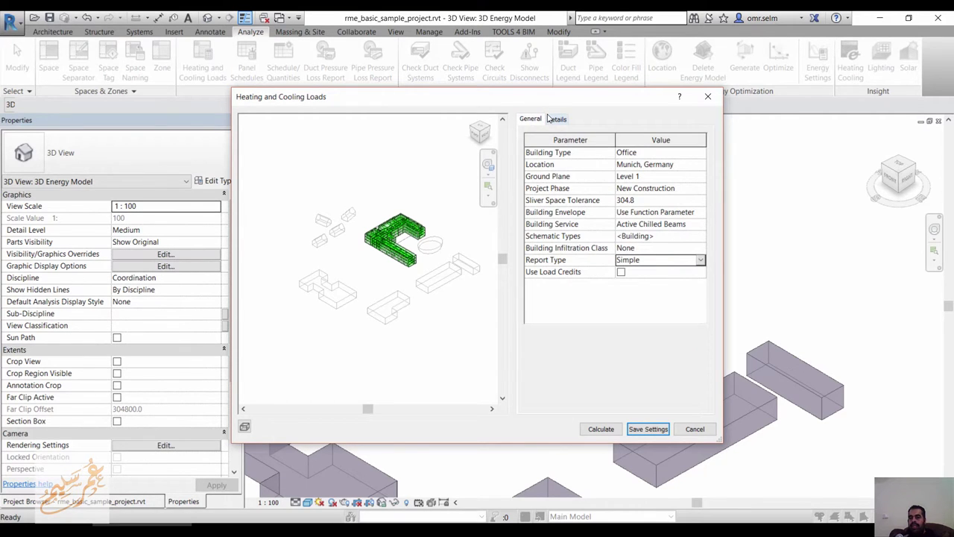
click(553, 120)
click(563, 201)
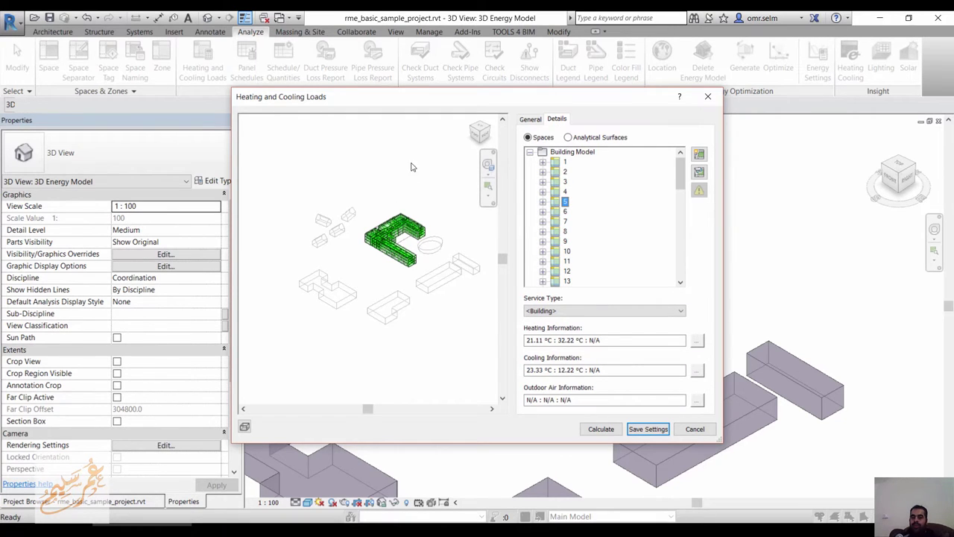
click(565, 251)
click(565, 271)
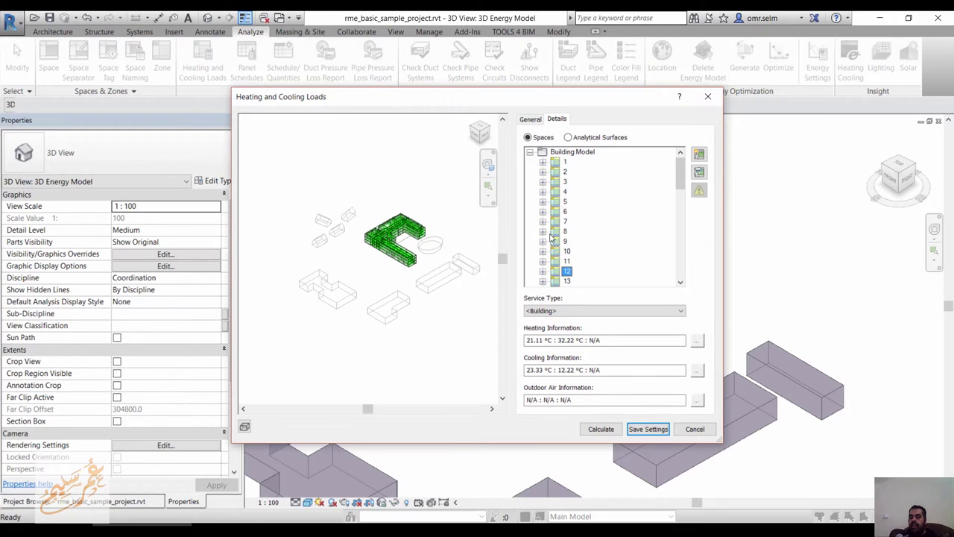
click(596, 310)
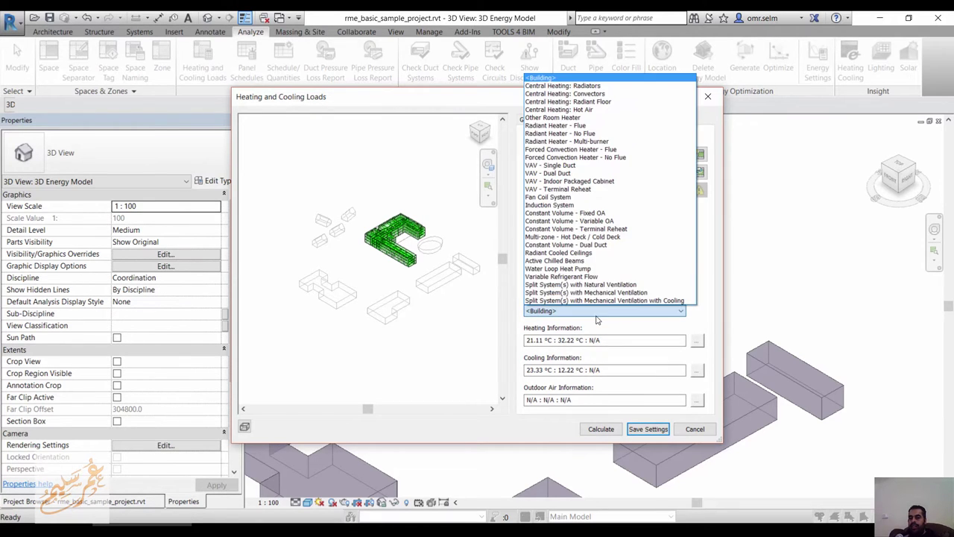
click(590, 343)
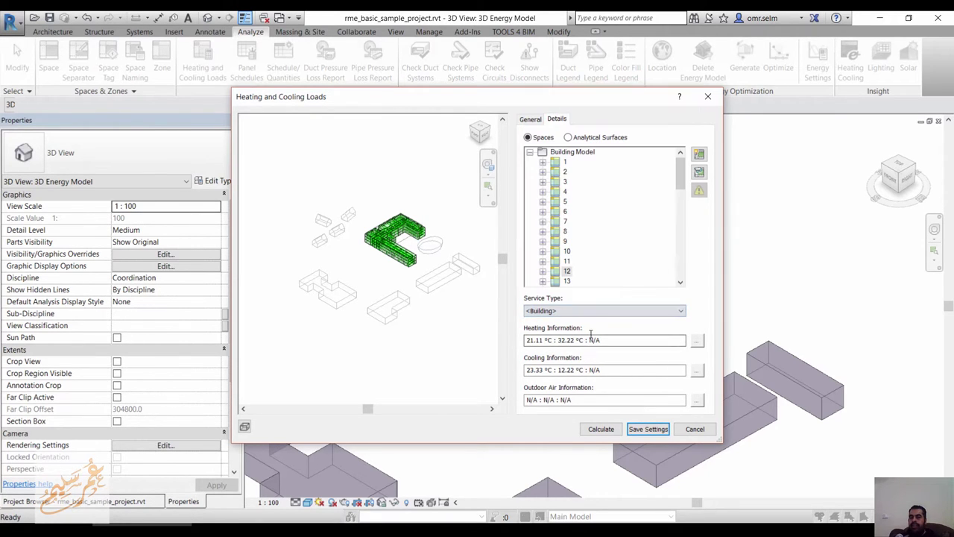
Calculate the loads and review the Loads Report from Project Summary through the zone summaries.
click(586, 426)
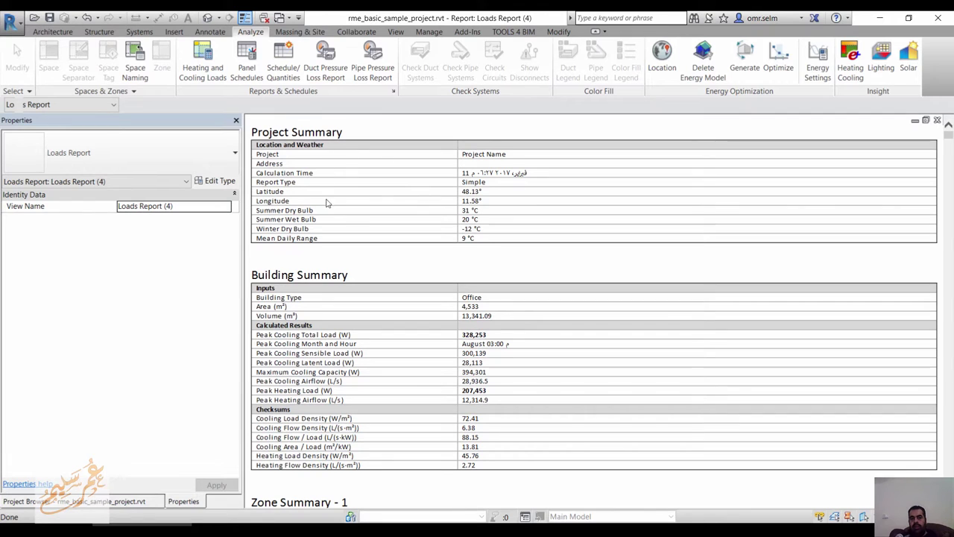
scroll(389, 326, down, 3)
scroll(389, 325, down, 2)
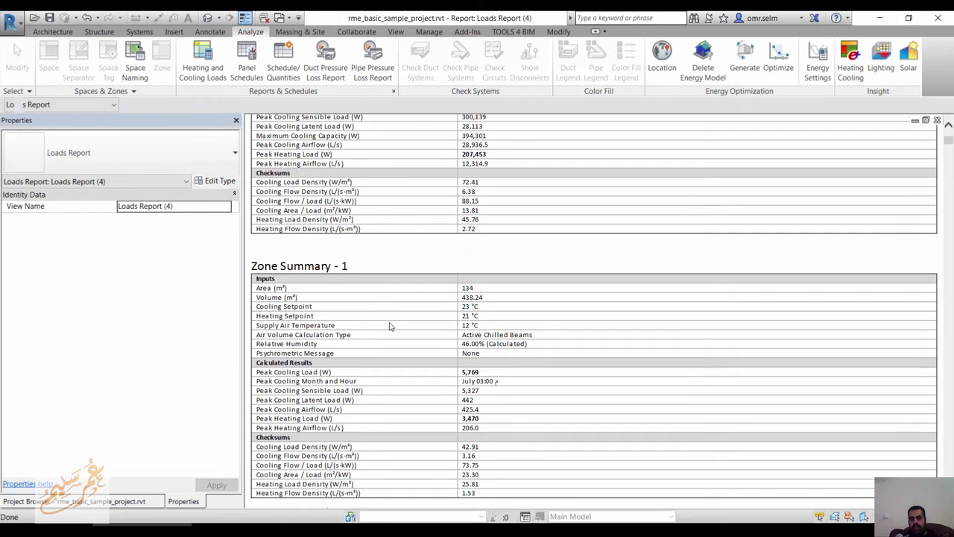
scroll(386, 201, up, 3)
scroll(396, 256, down, 5)
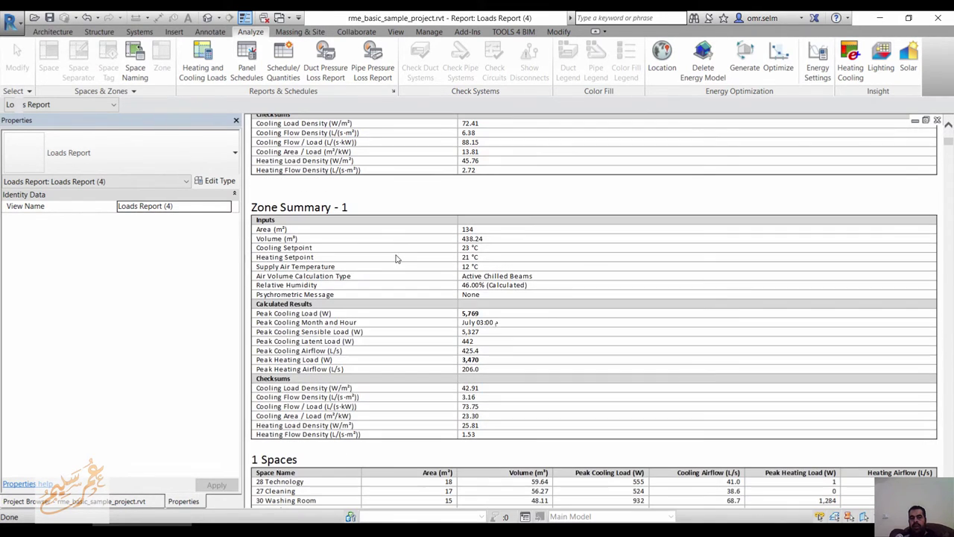
scroll(444, 410, down, 4)
scroll(443, 406, down, 6)
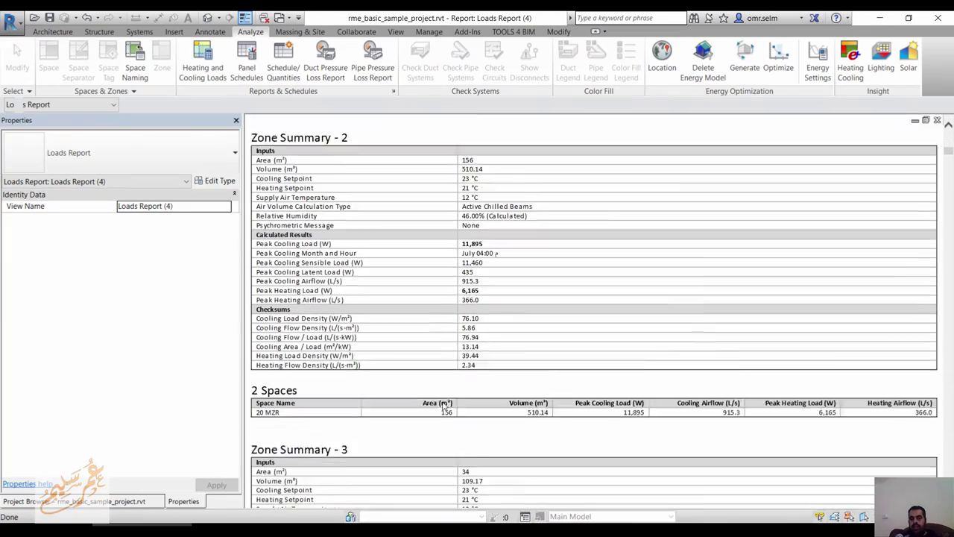
scroll(450, 403, down, 12)
scroll(624, 363, down, 20)
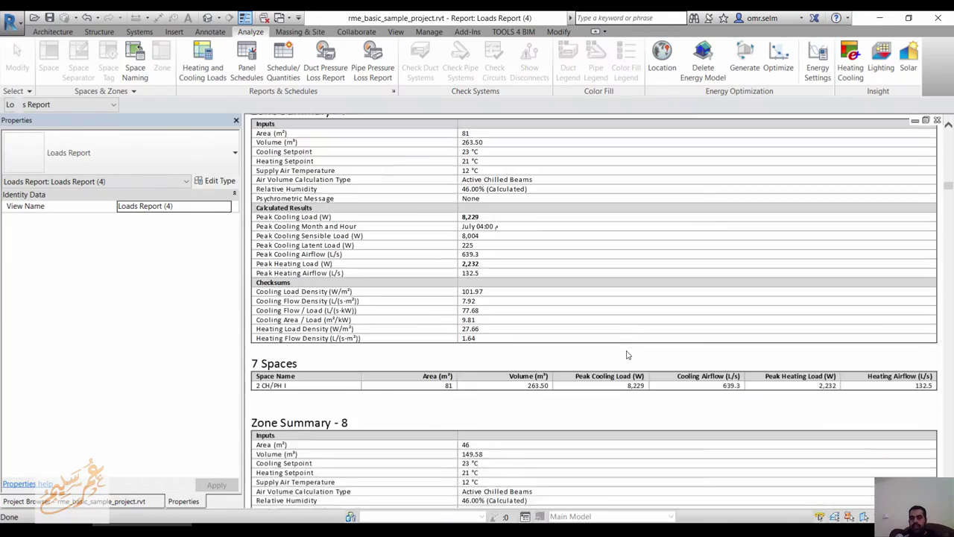
scroll(624, 354, down, 20)
scroll(626, 353, down, 13)
scroll(641, 311, down, 20)
scroll(645, 307, down, 19)
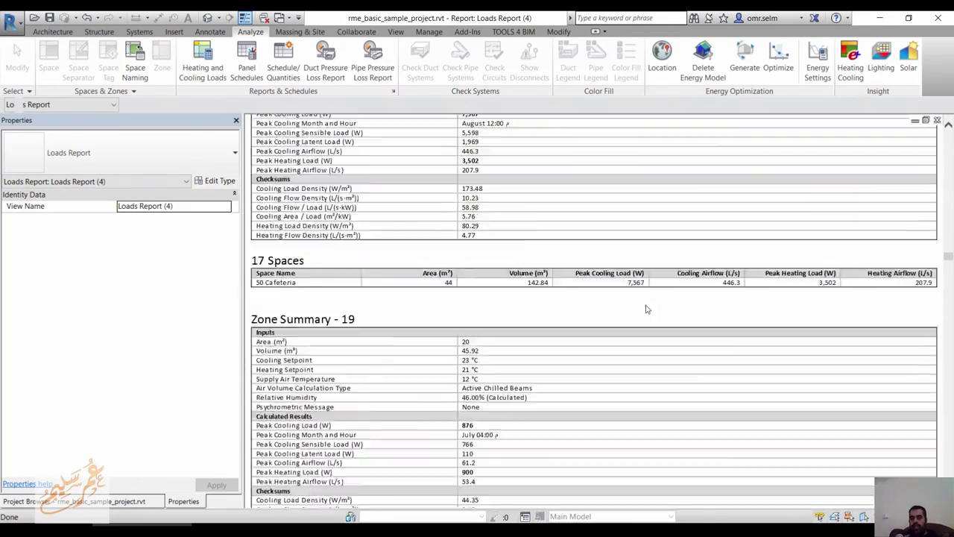
scroll(645, 307, down, 14)
scroll(647, 310, down, 20)
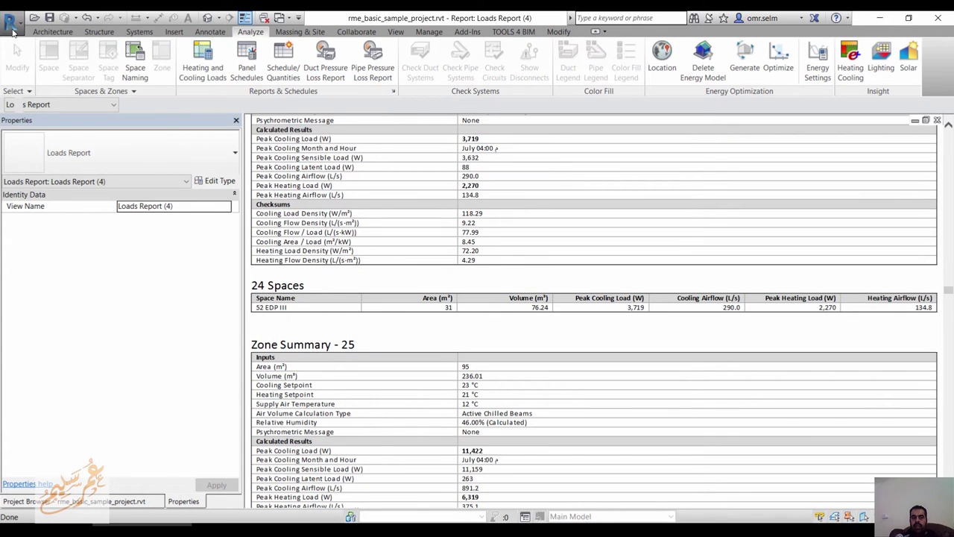
click(11, 21)
Export the energy model as gbXML to the Desktop, overwriting rme_basic_sample_project.xml.
key(Escape)
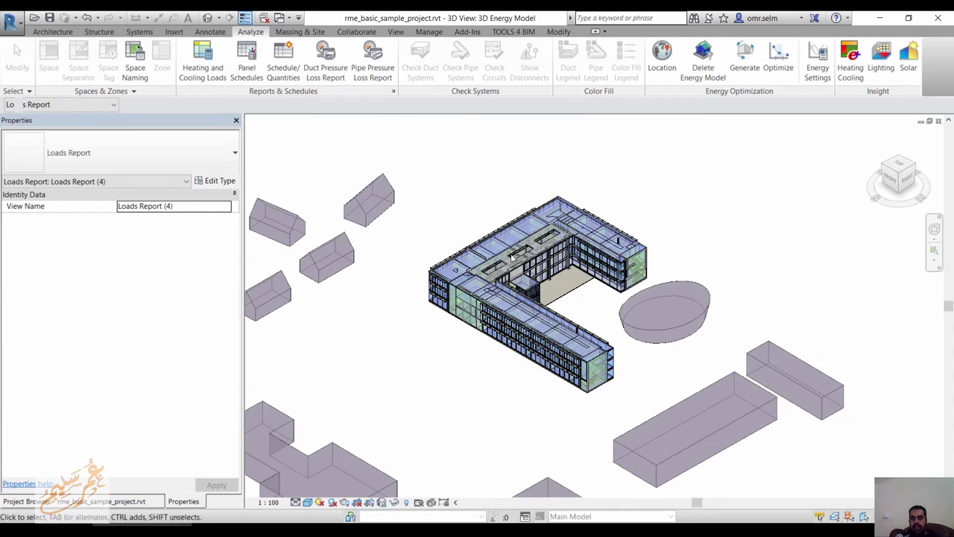
click(12, 21)
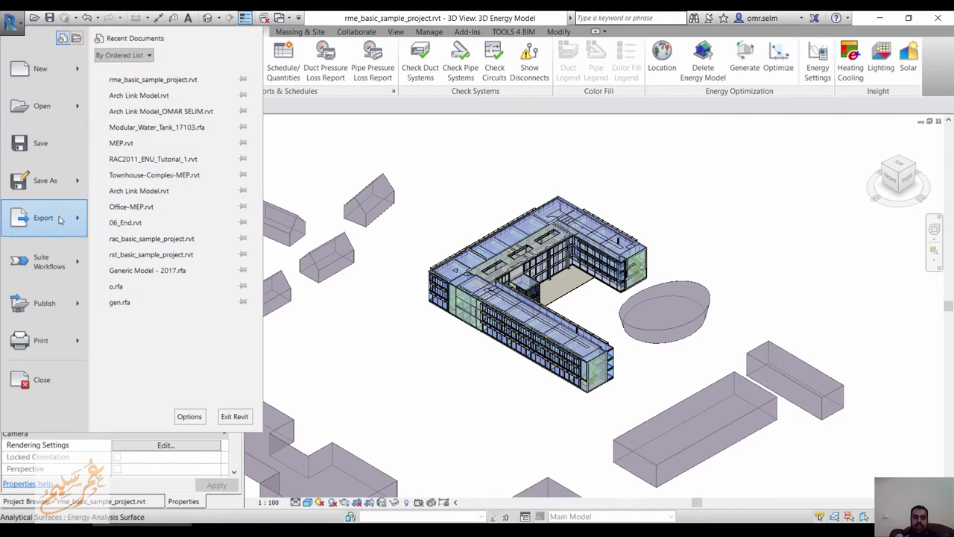
mouse_move(59, 223)
click(131, 247)
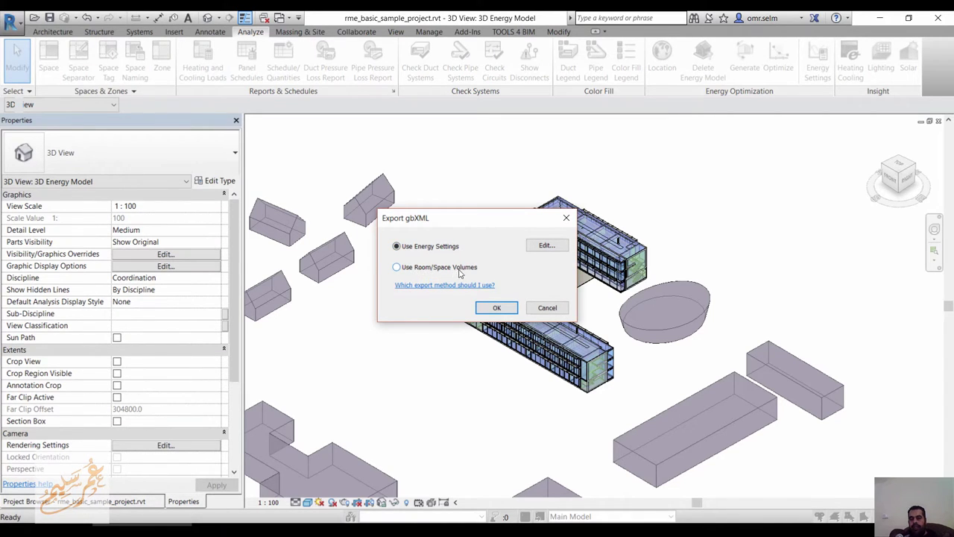
click(510, 312)
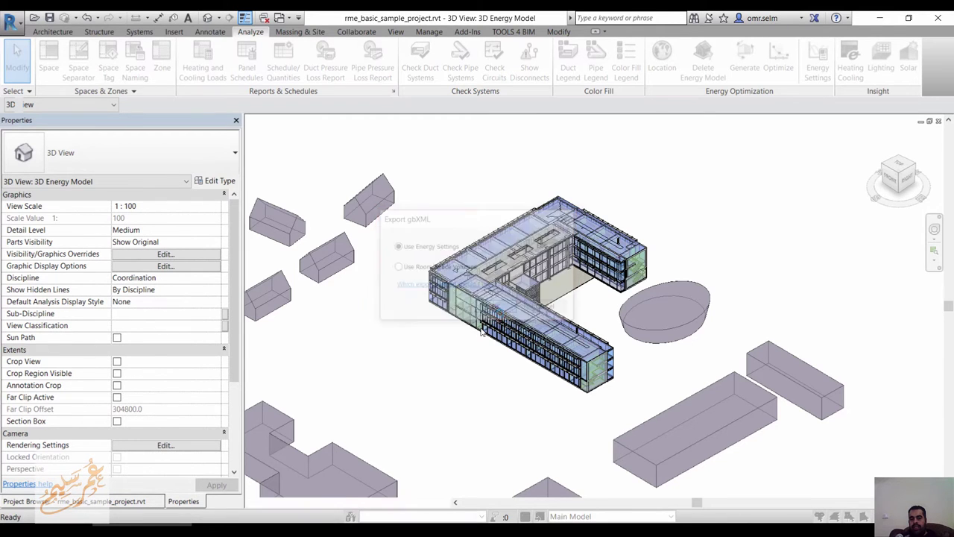
click(603, 400)
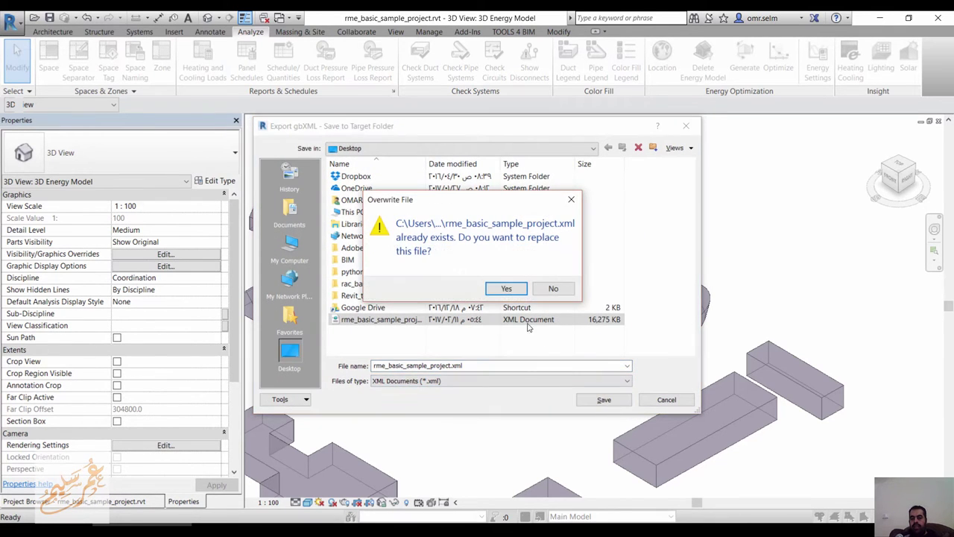
click(507, 289)
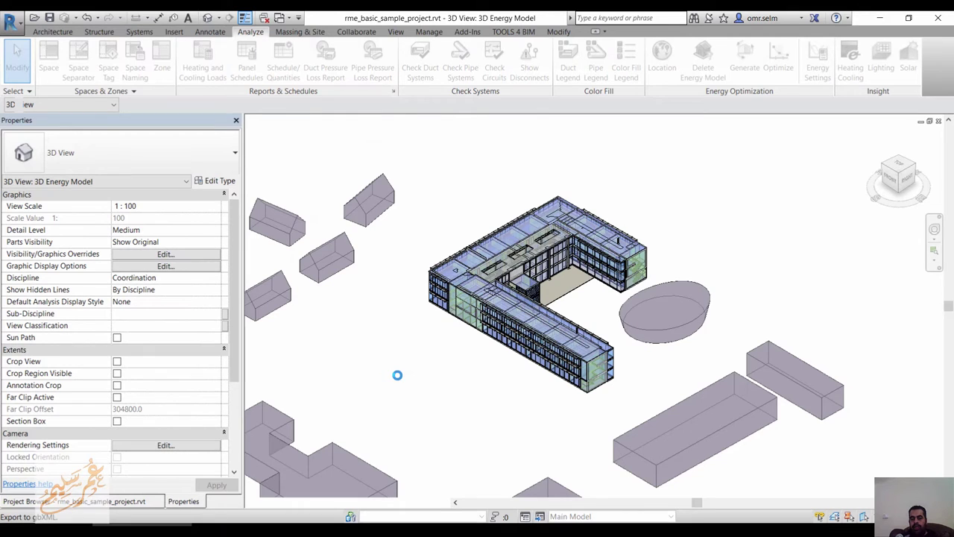
Start a new project from the Green Building Studio projects page.
click(540, 524)
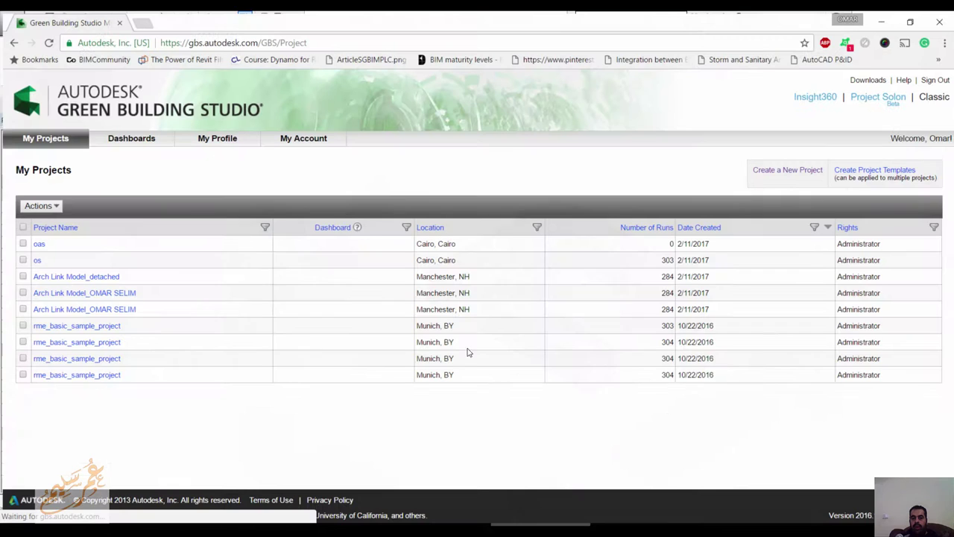
click(804, 169)
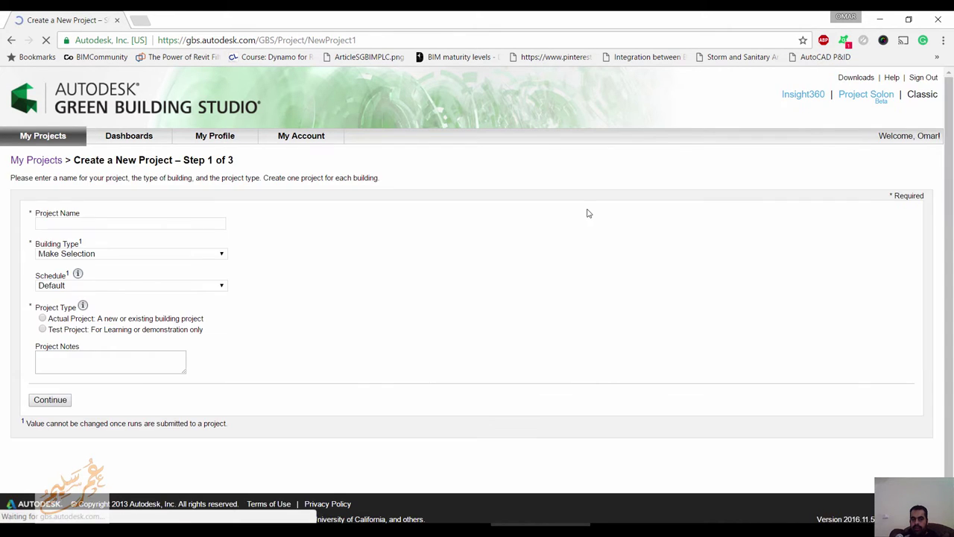
key(alt+Tab)
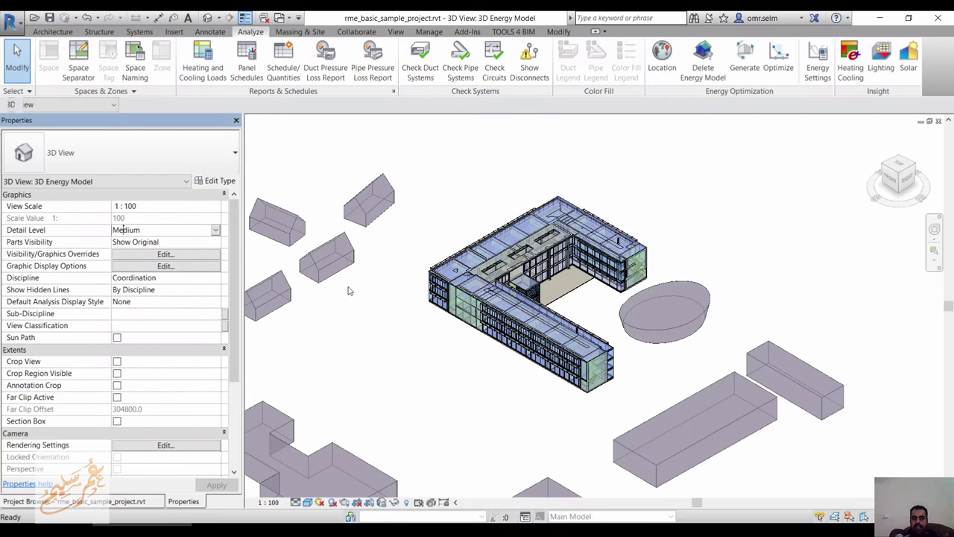
key(alt+Tab)
Name the project ALEX with Library building type and 12/5 Facility schedule, then continue.
click(142, 224)
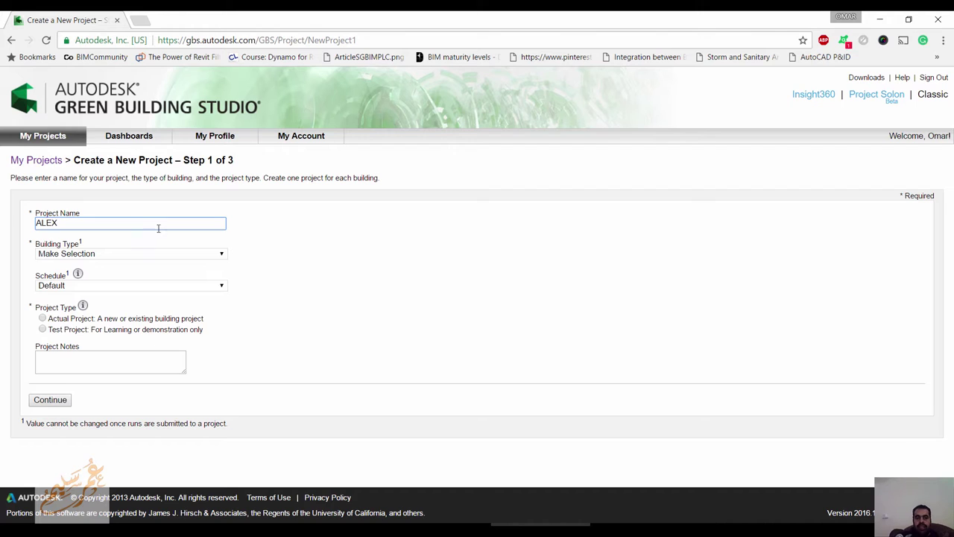
click(221, 255)
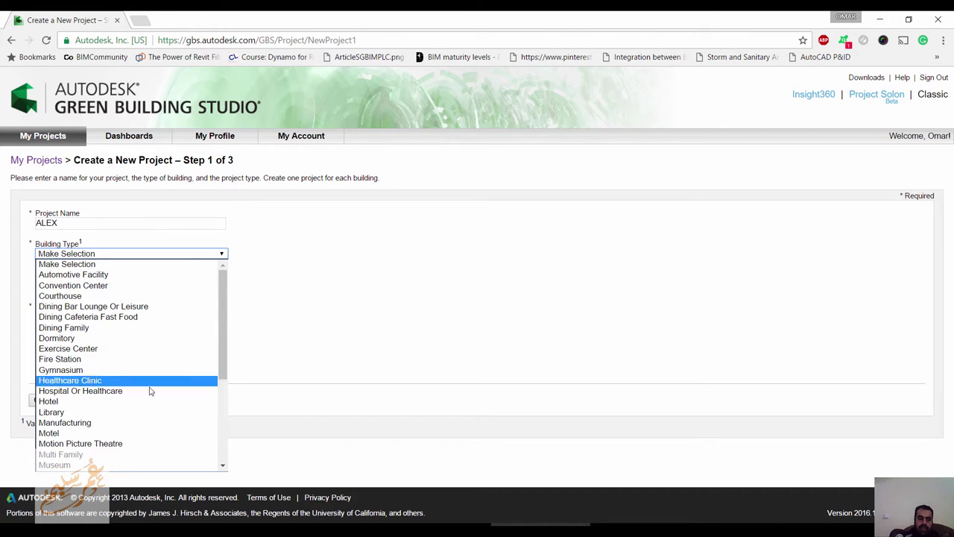
click(146, 412)
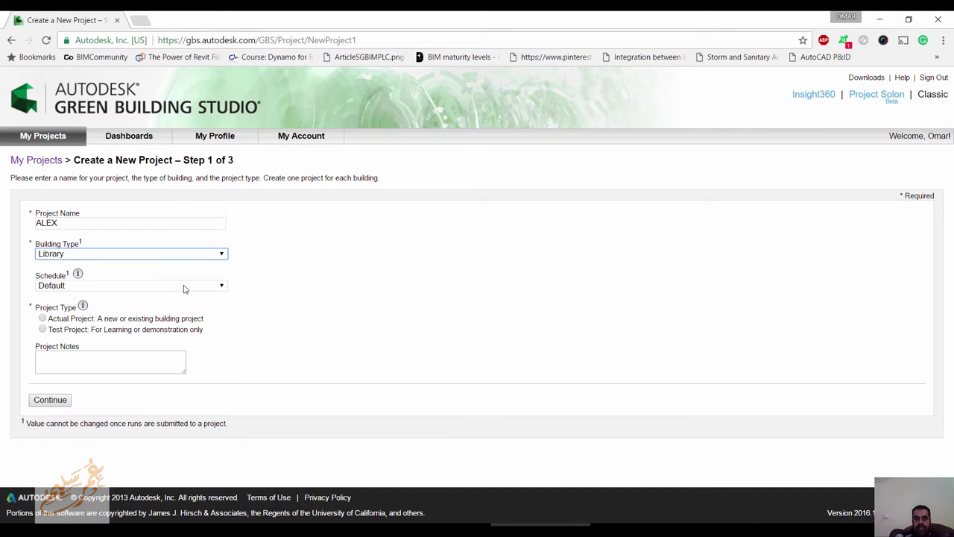
click(211, 288)
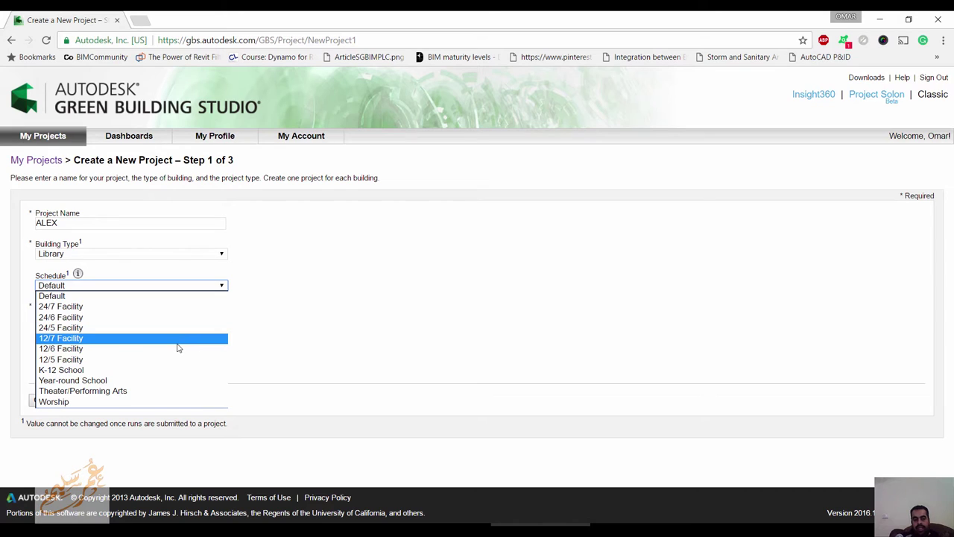
click(133, 361)
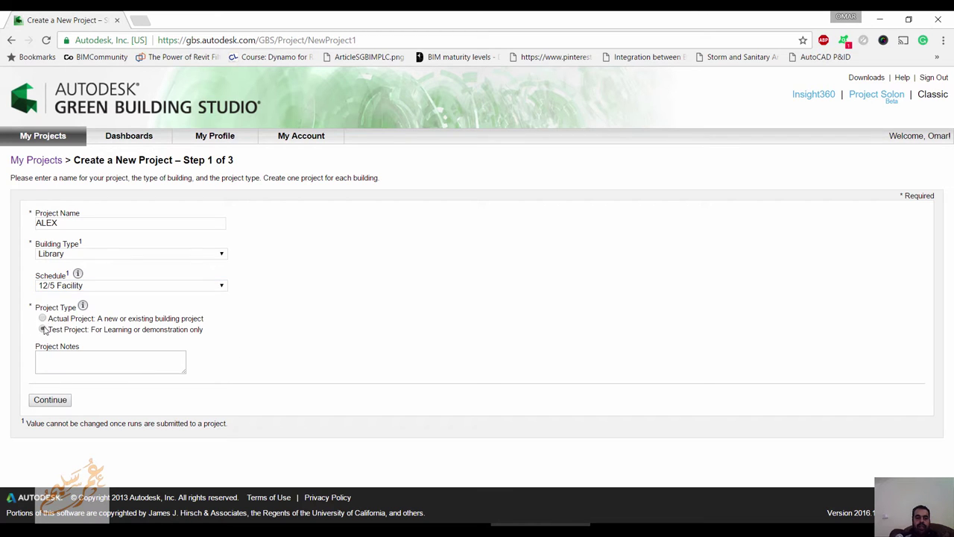
click(57, 398)
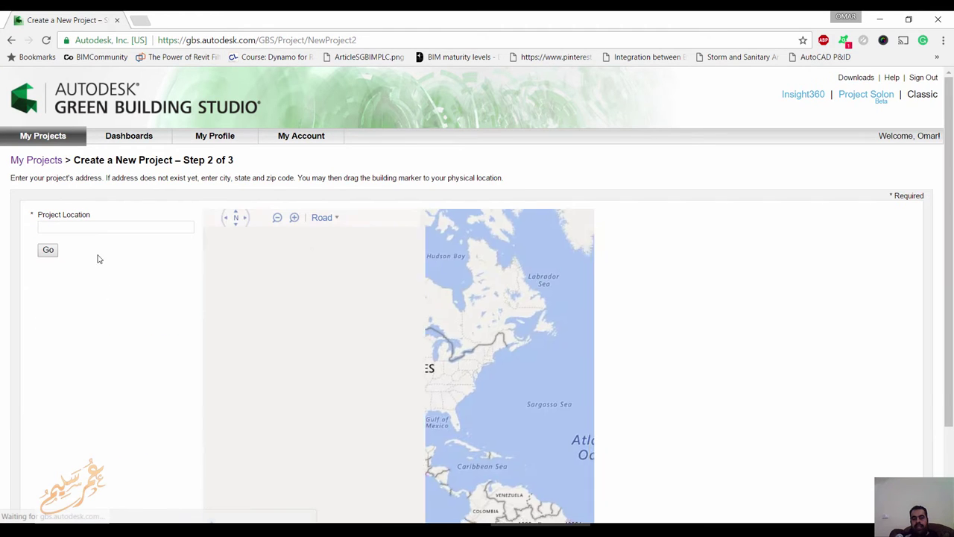
Set the project location to Cairo, EG and continue to the data-sharing terms.
click(152, 229)
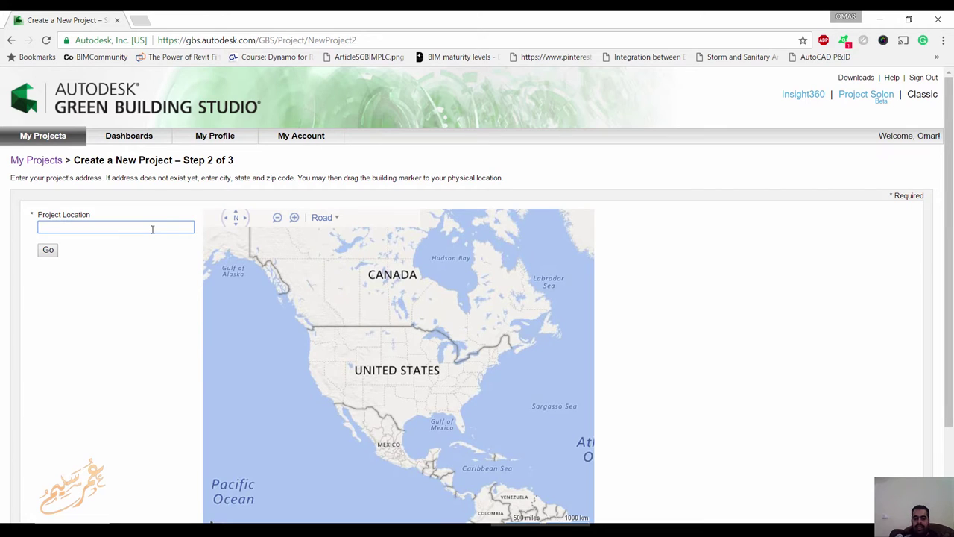
text(CAIRO)
click(48, 250)
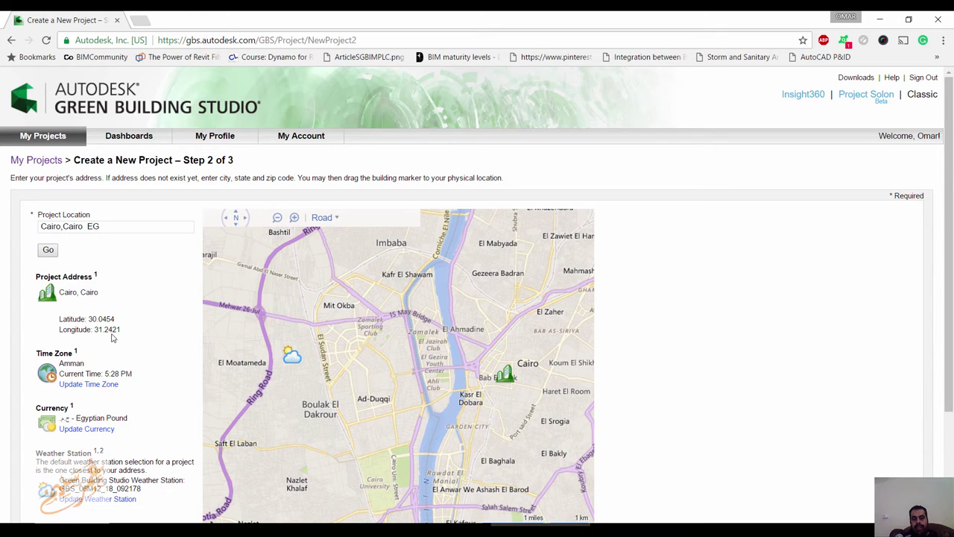
scroll(142, 369, down, 3)
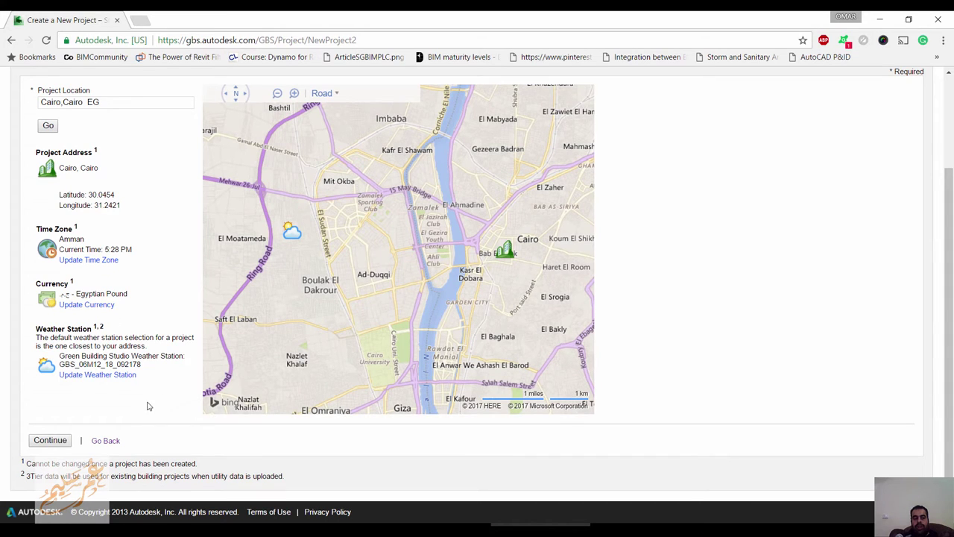
scroll(43, 420, down, 1)
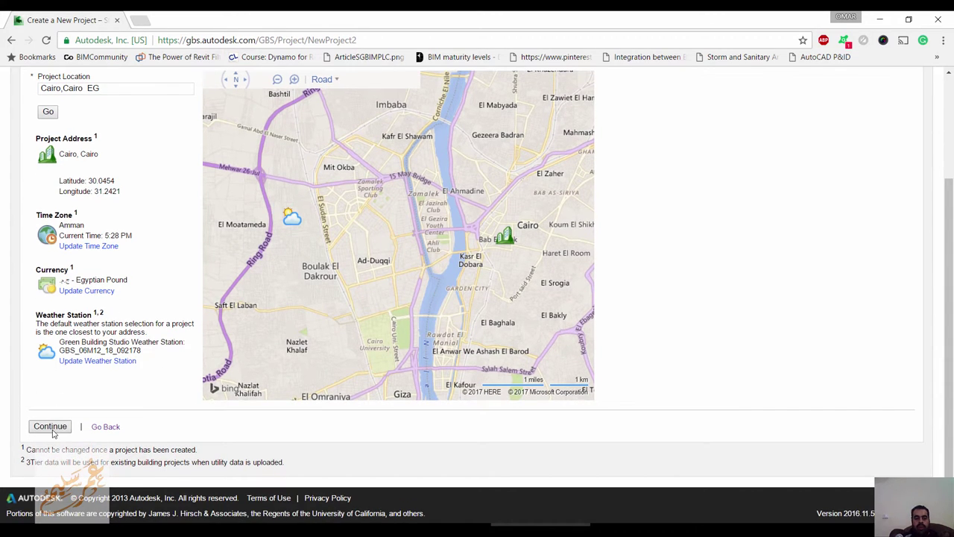
click(50, 426)
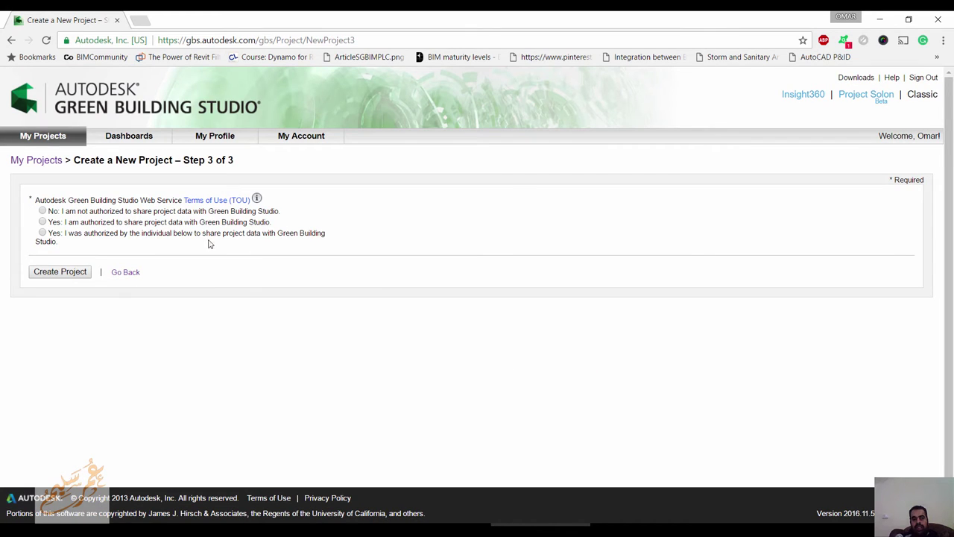
Accept the data-sharing authorization and create the ALEX project.
click(42, 222)
click(59, 272)
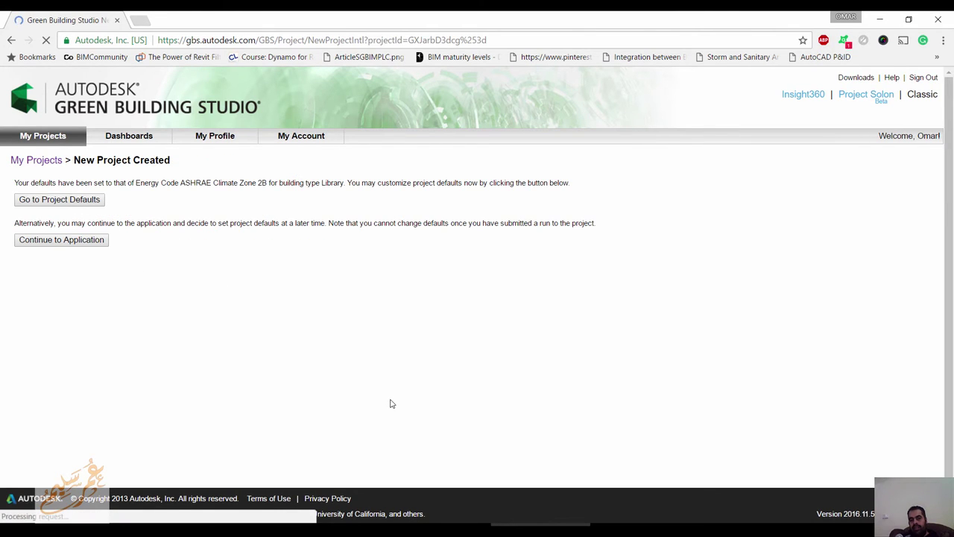
click(78, 205)
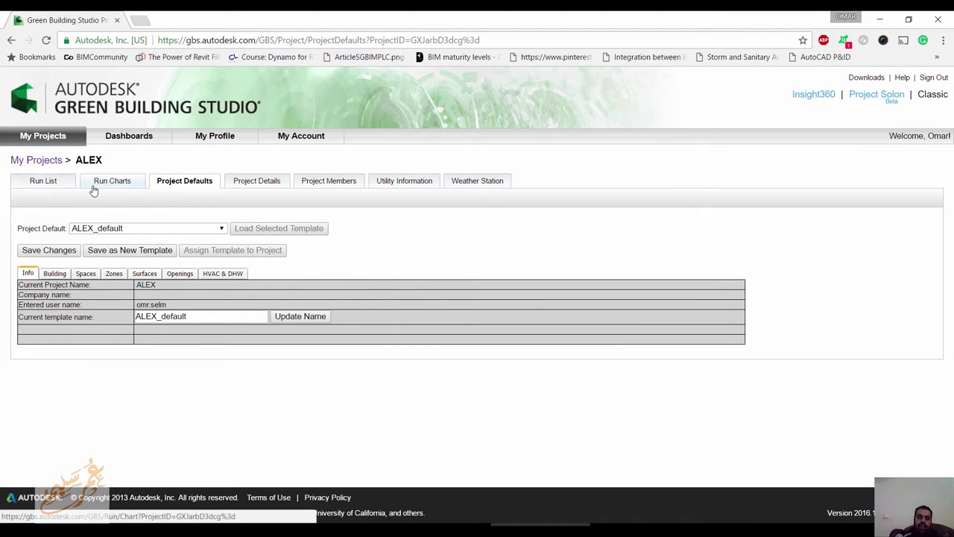
Upload rme_basic_sample_project.xml from the Run List as ALEX's base run.
click(64, 183)
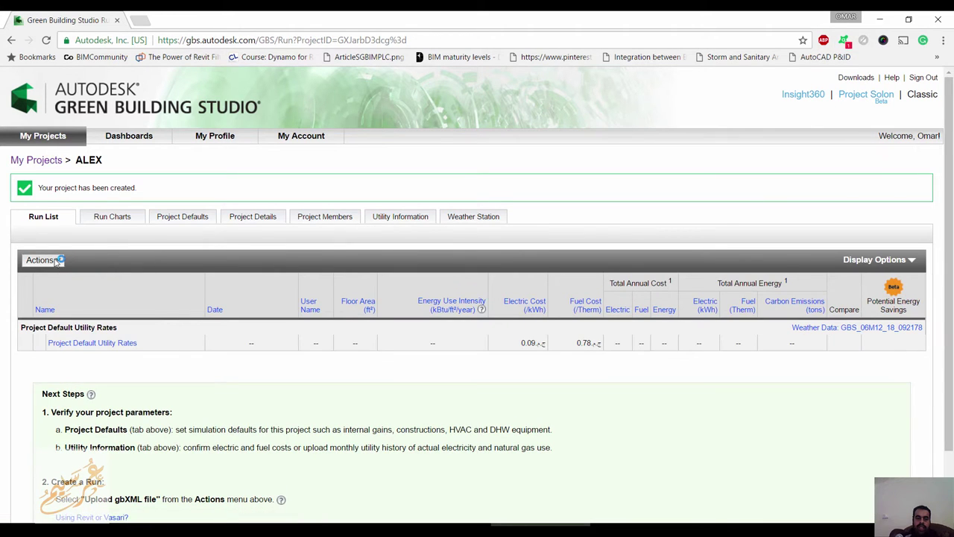
click(41, 259)
click(64, 280)
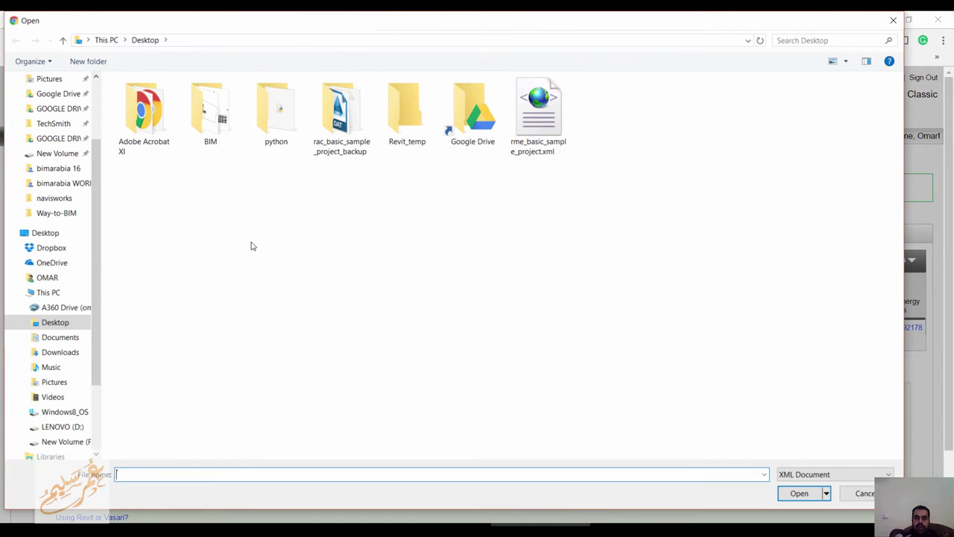
double_click(538, 112)
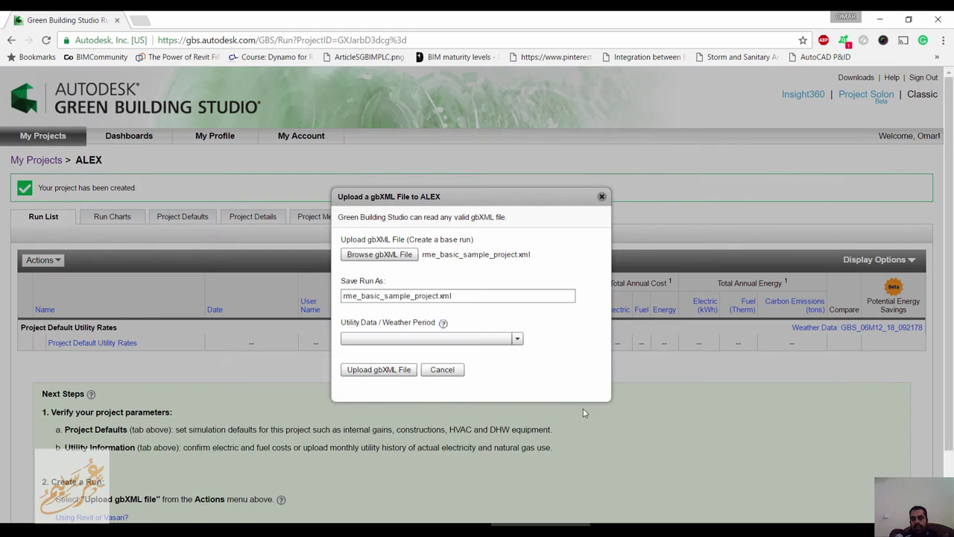
click(396, 371)
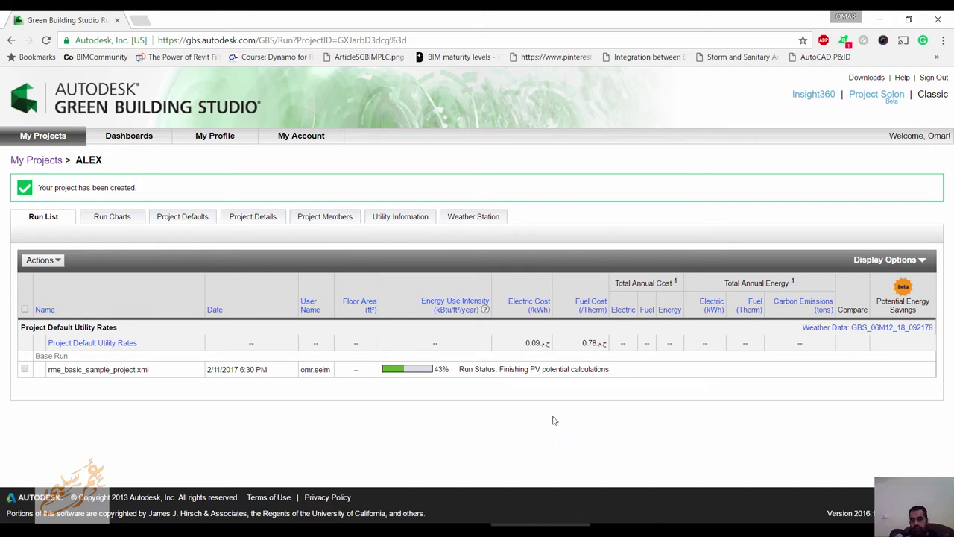
Wait for the base and alternate runs to finish, with the base run at 53.6 kBtu/ft²/year EUI.
click(740, 523)
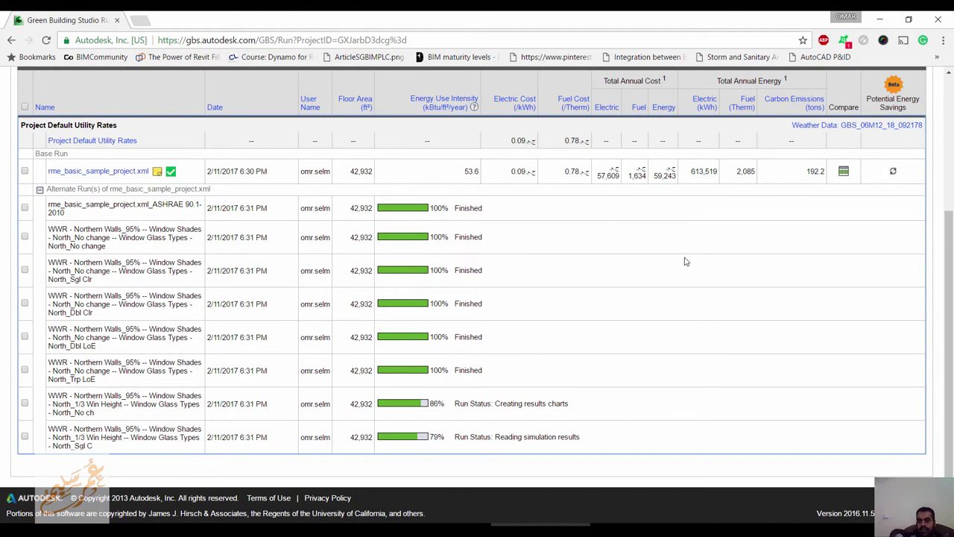
scroll(674, 262, up, 1)
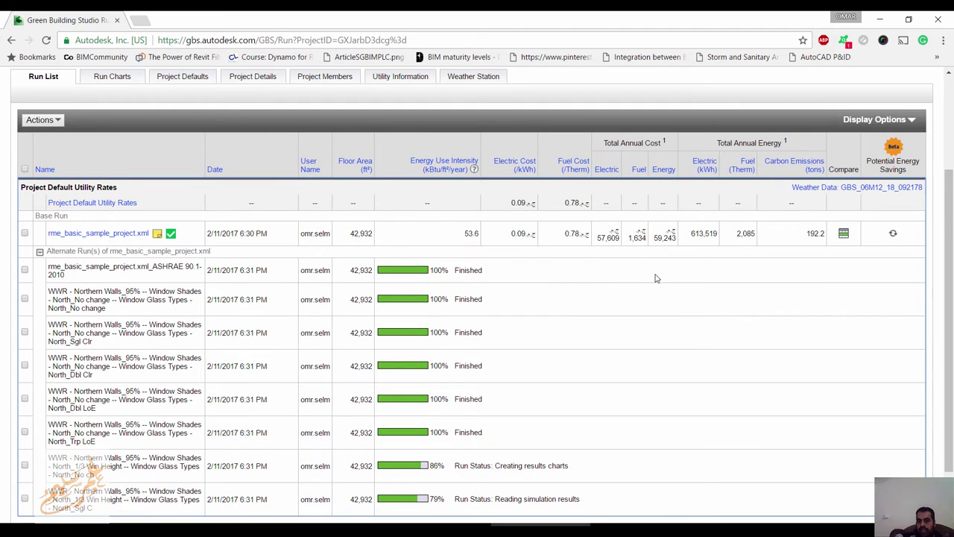
scroll(585, 382, up, 1)
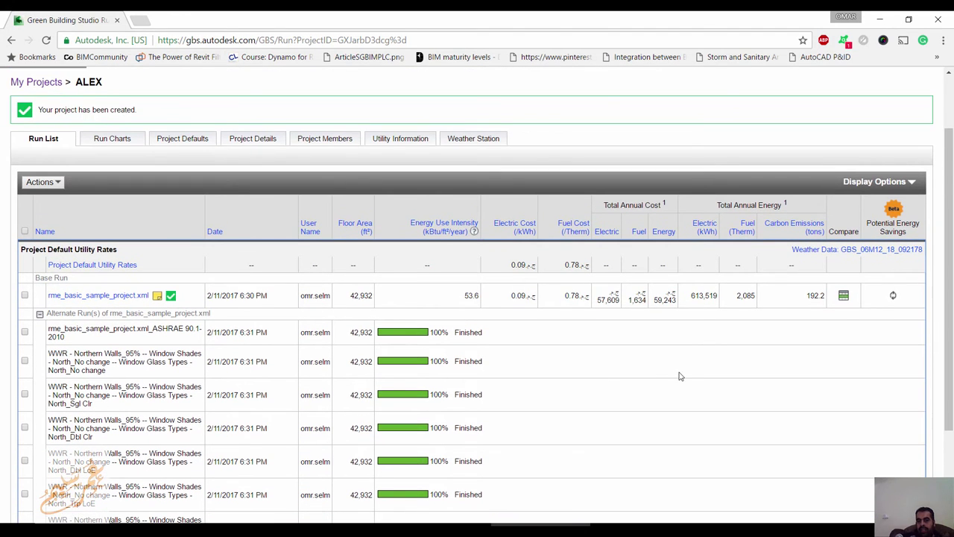
scroll(692, 376, down, 2)
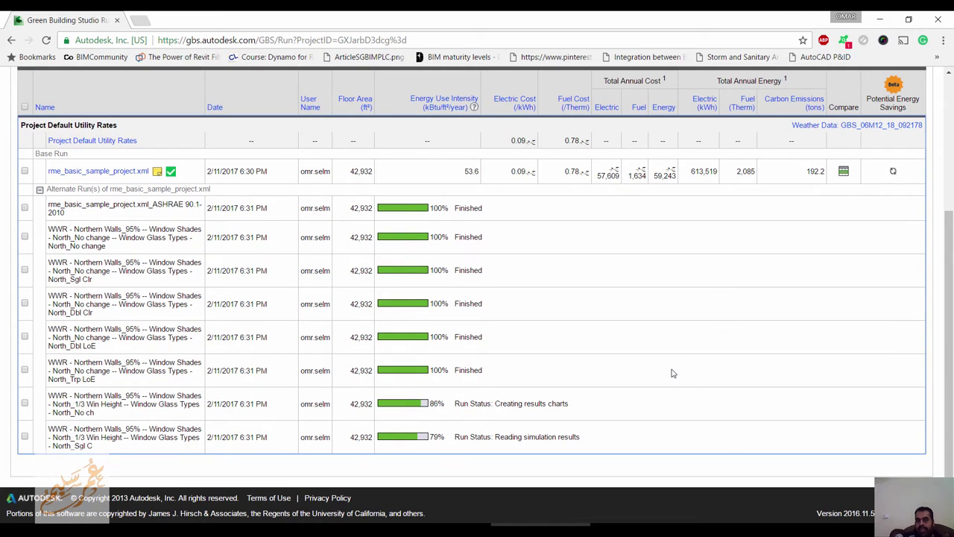
scroll(673, 374, up, 2)
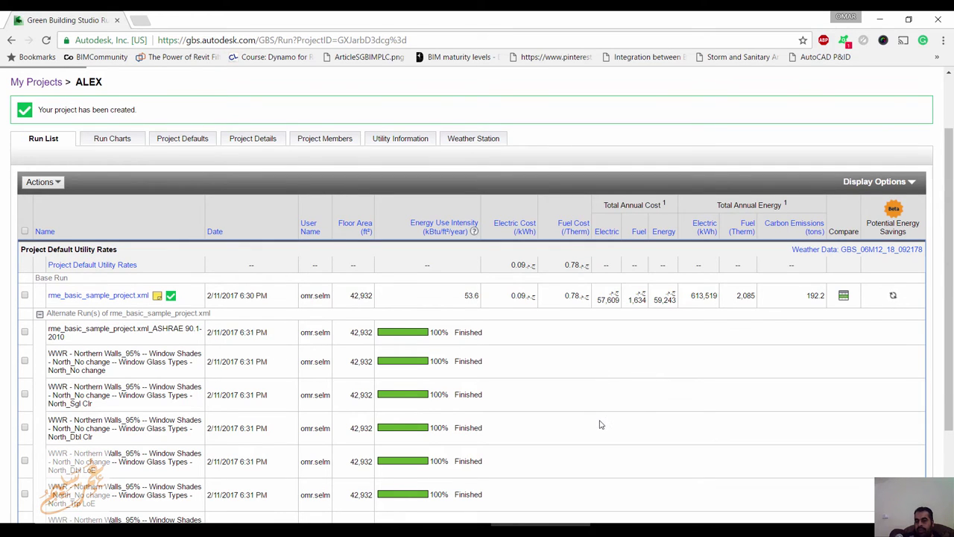
scroll(700, 394, down, 2)
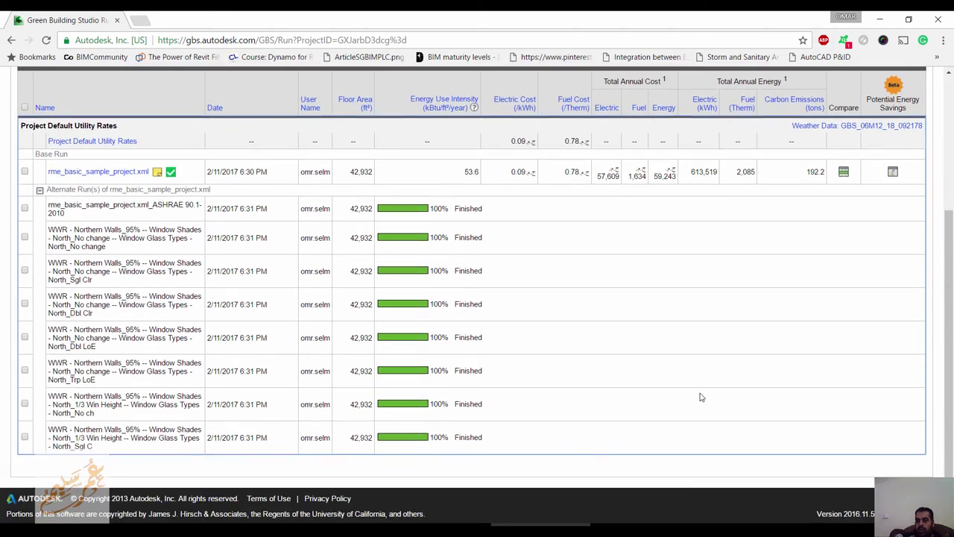
scroll(700, 395, up, 2)
scroll(700, 396, up, 1)
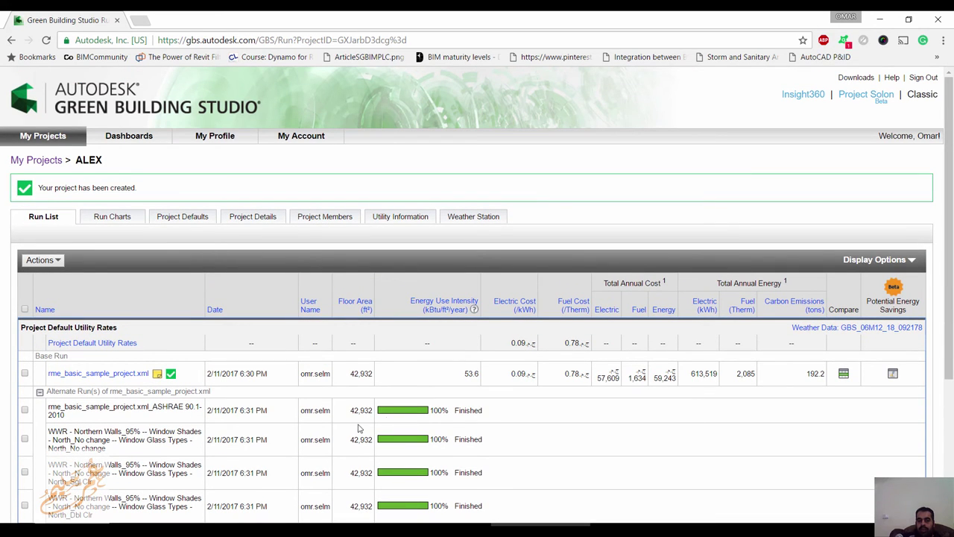
View ALEX's Run Charts with annual Cost and monthly data for rme_basic_sample_project.xml.
click(131, 219)
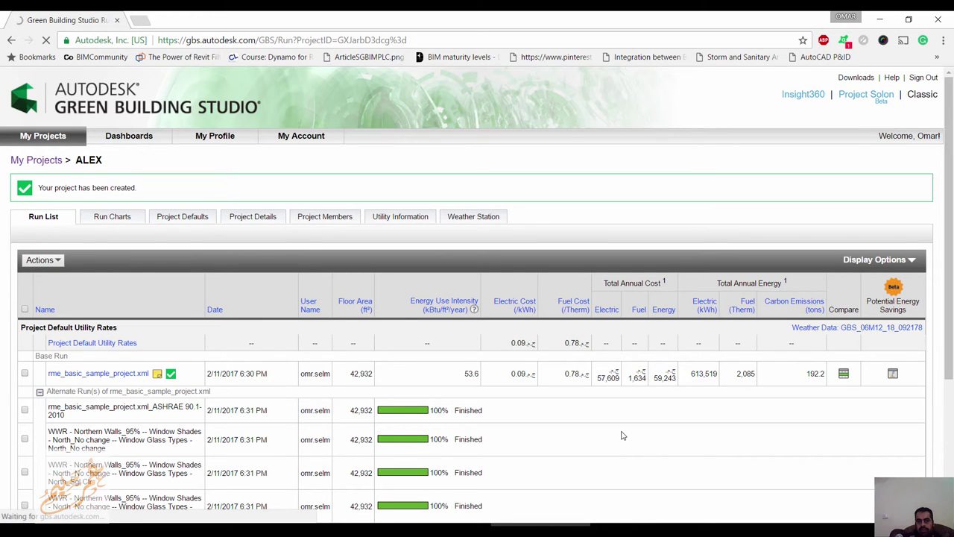
scroll(622, 435, down, 3)
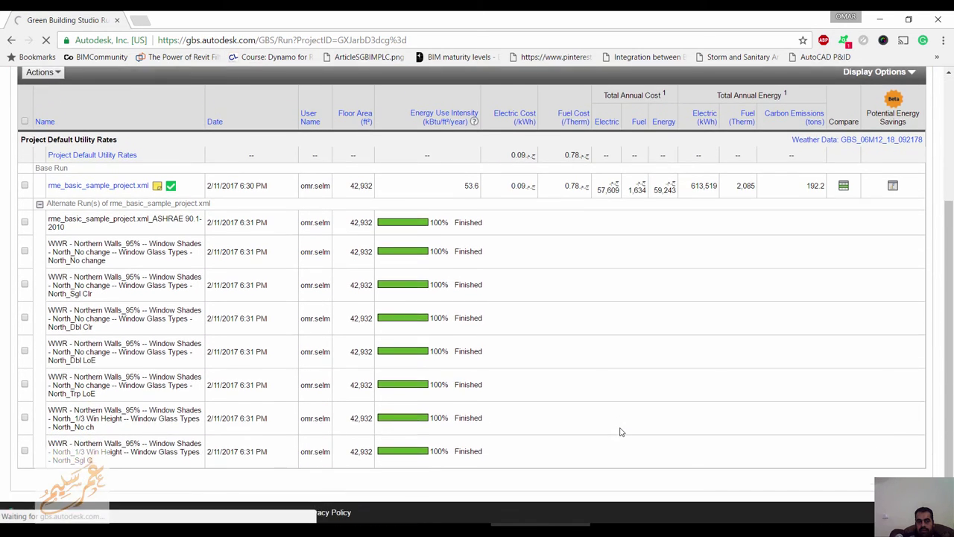
scroll(618, 436, up, 4)
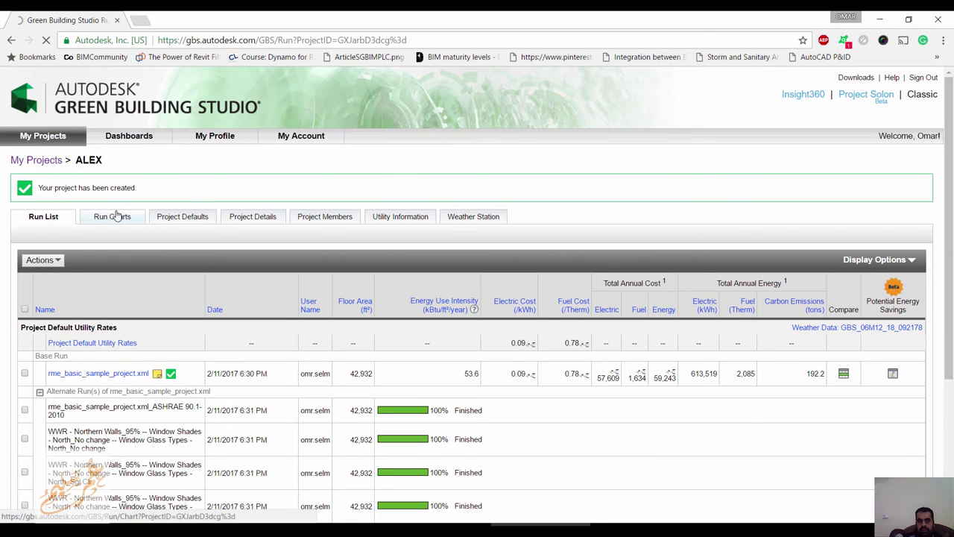
click(115, 218)
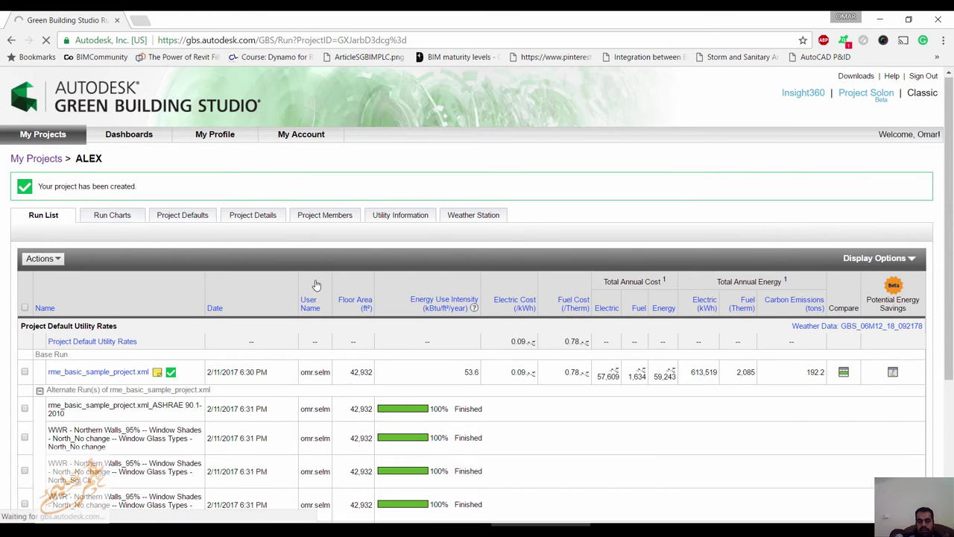
scroll(315, 284, down, 3)
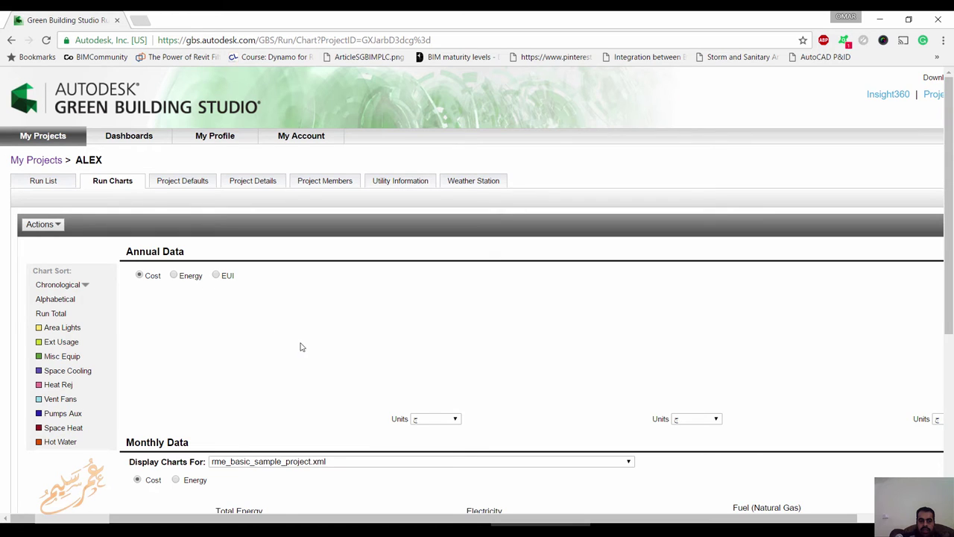
Review the Annual and Monthly Data charts and check the Total Energy unit choices without changing them.
scroll(372, 346, down, 2)
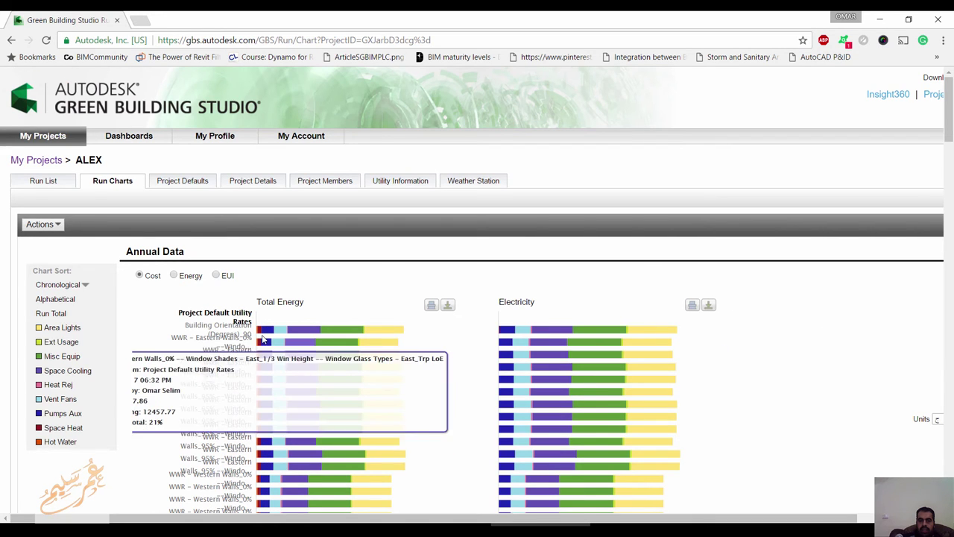
scroll(772, 365, down, 1)
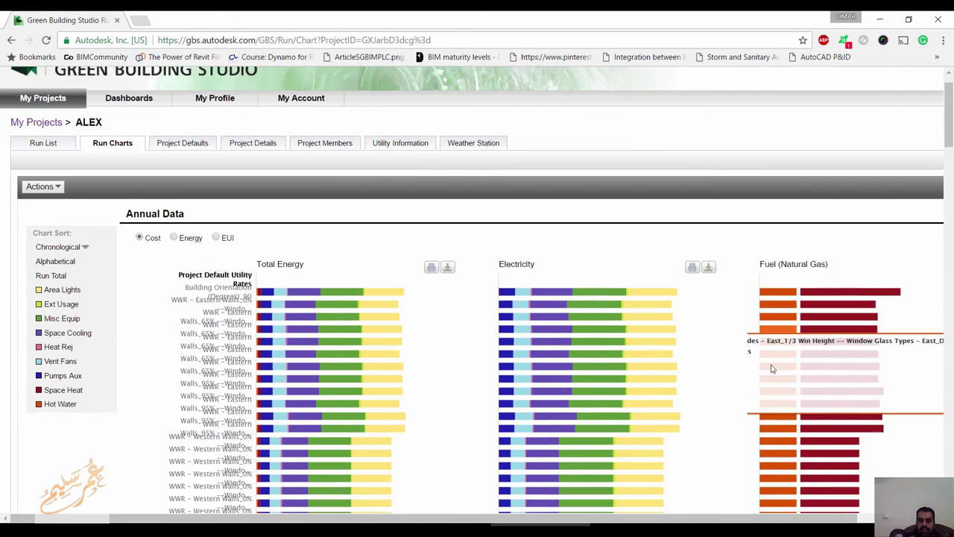
scroll(640, 413, down, 2)
scroll(640, 414, down, 2)
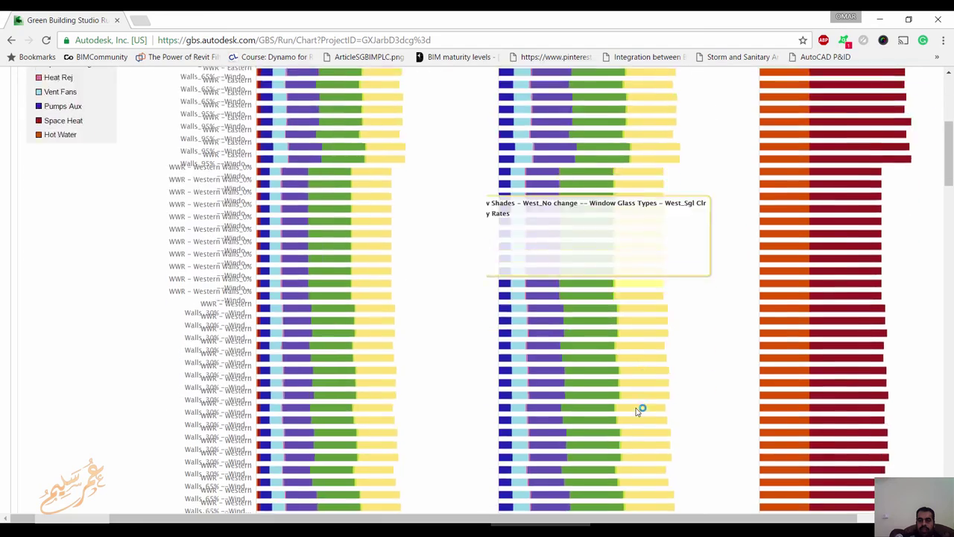
scroll(638, 410, down, 2)
scroll(637, 409, down, 2)
scroll(637, 408, down, 2)
scroll(633, 398, down, 2)
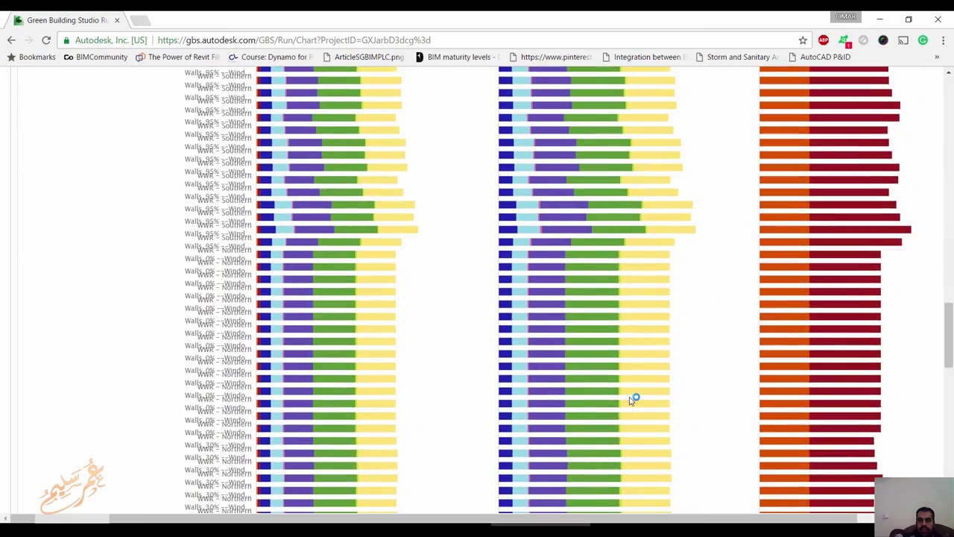
scroll(632, 399, down, 2)
scroll(629, 400, down, 2)
scroll(628, 398, down, 3)
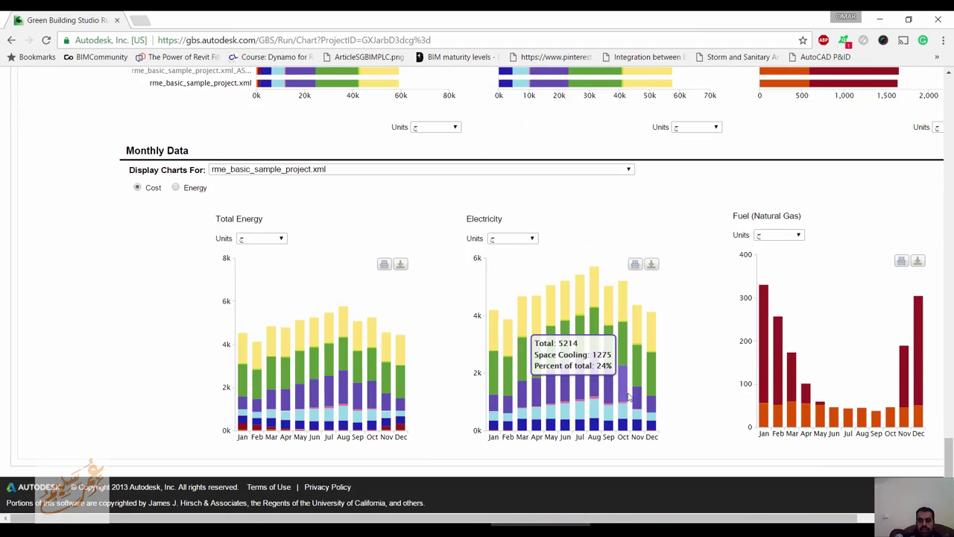
click(281, 240)
click(283, 243)
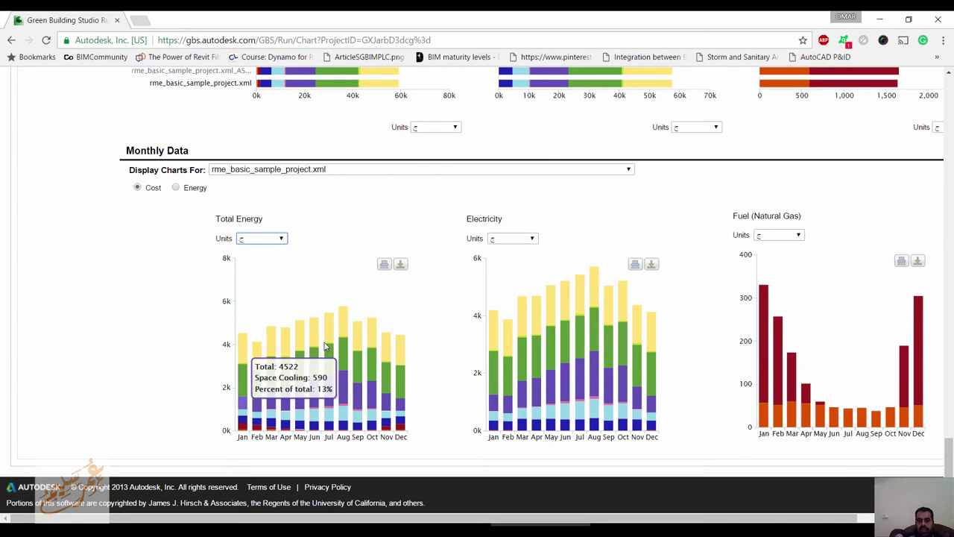
Go back up and open the Project Defaults page with the ALEX_default template.
scroll(483, 403, up, 3)
scroll(481, 403, up, 5)
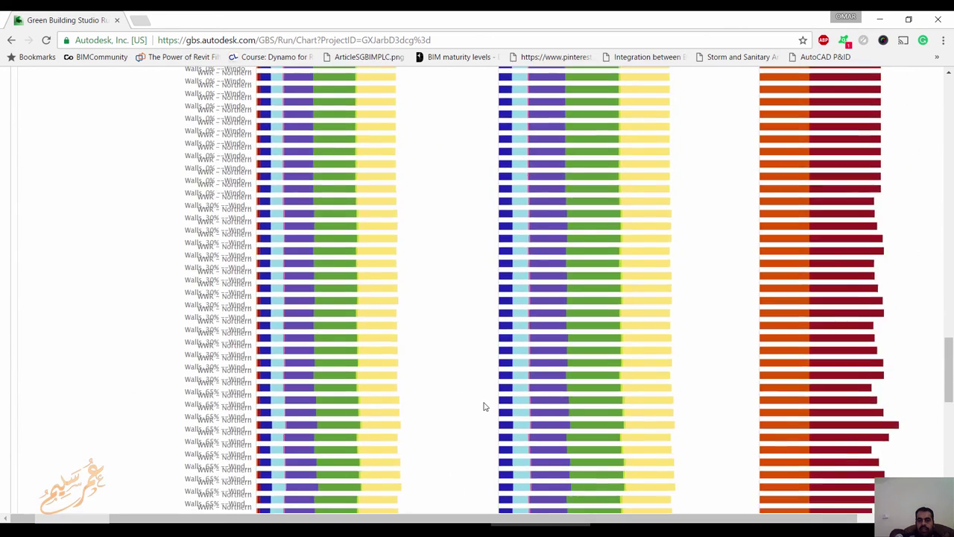
scroll(477, 404, up, 3)
scroll(474, 404, up, 5)
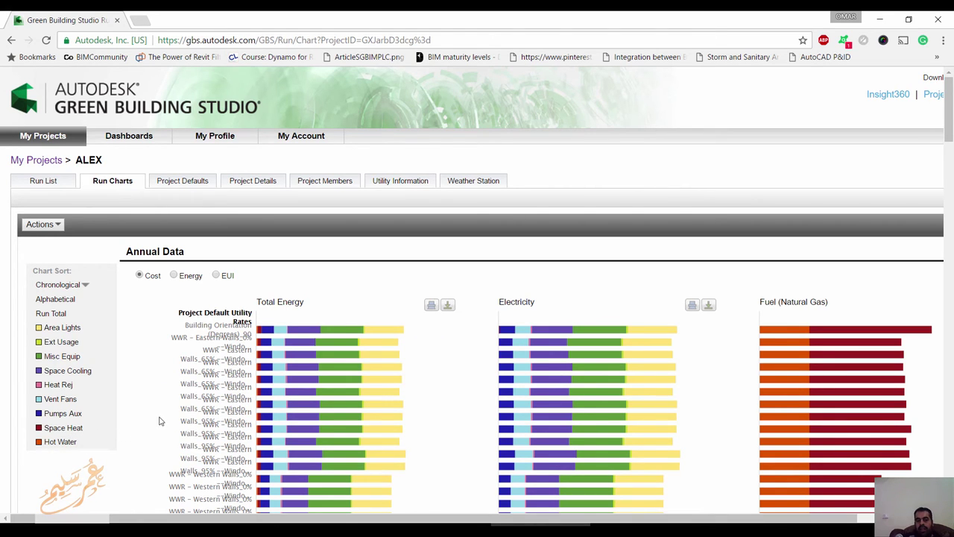
mouse_move(291, 368)
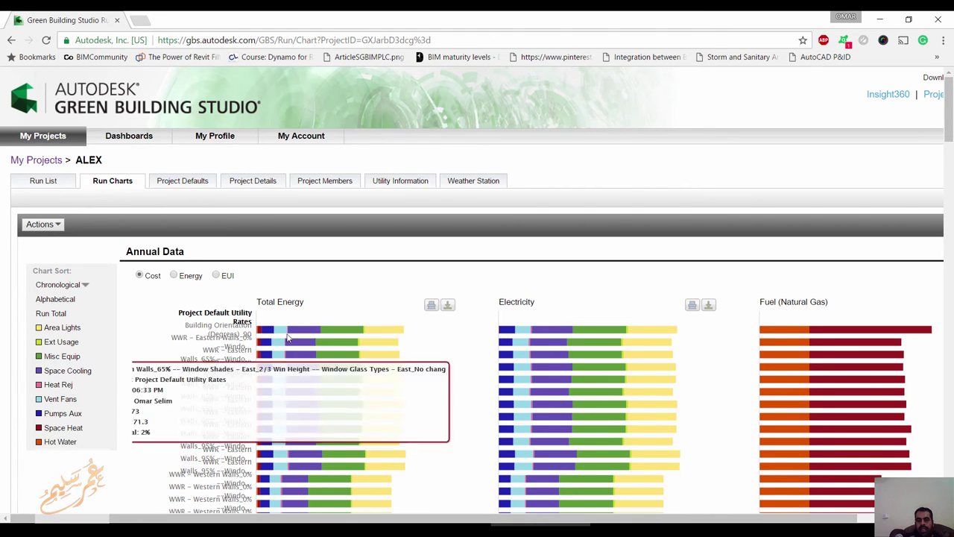
mouse_move(382, 336)
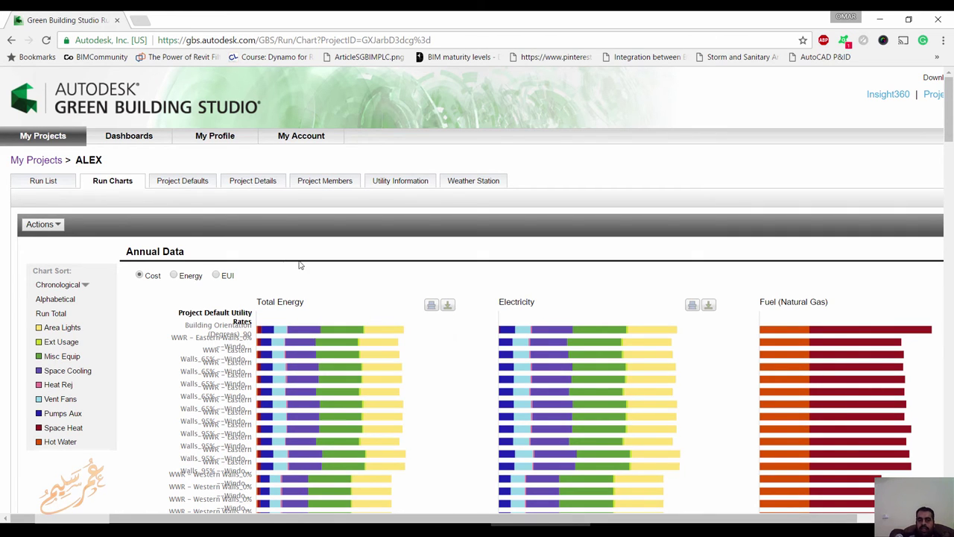
click(187, 187)
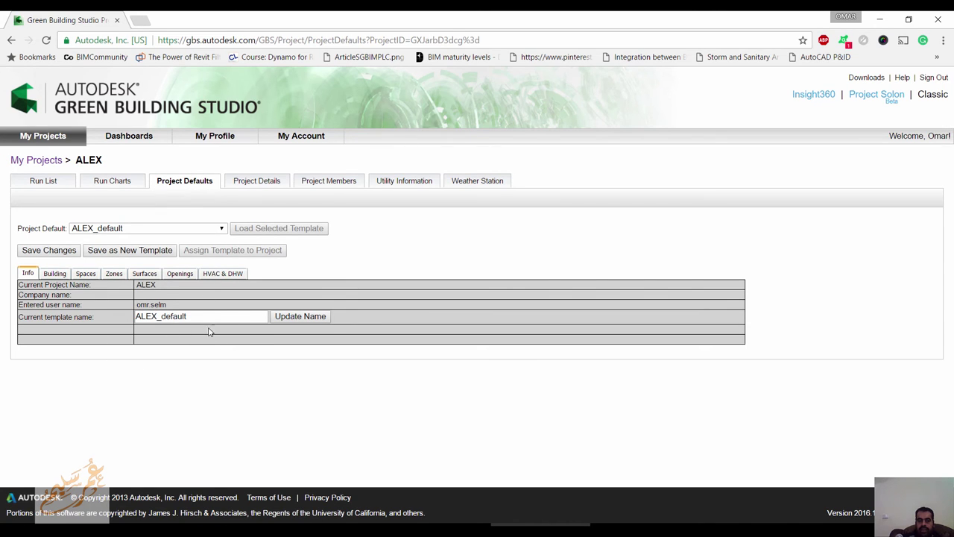
Review the Building, Spaces, Zones, Surfaces, Openings and HVAC & DHW defaults, then open Project Details.
click(54, 276)
click(83, 275)
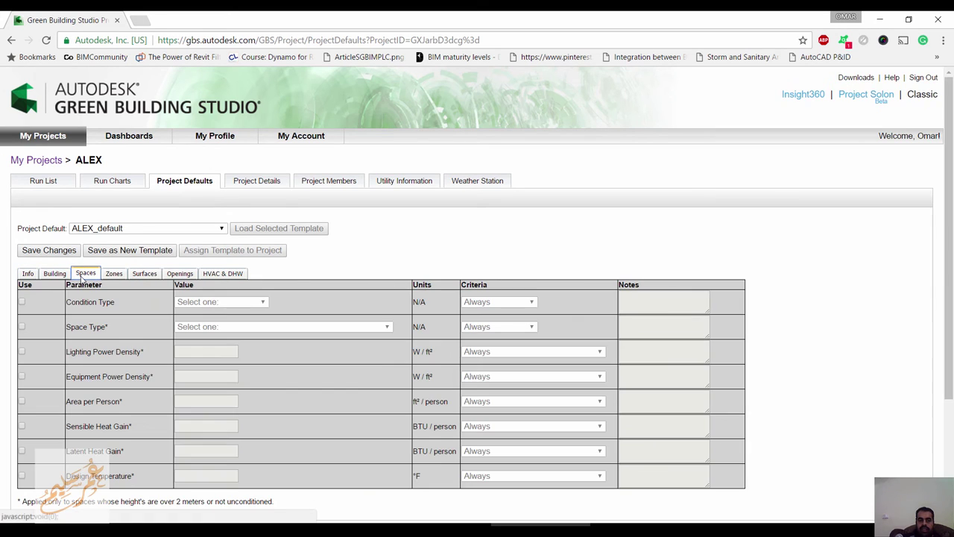
click(121, 276)
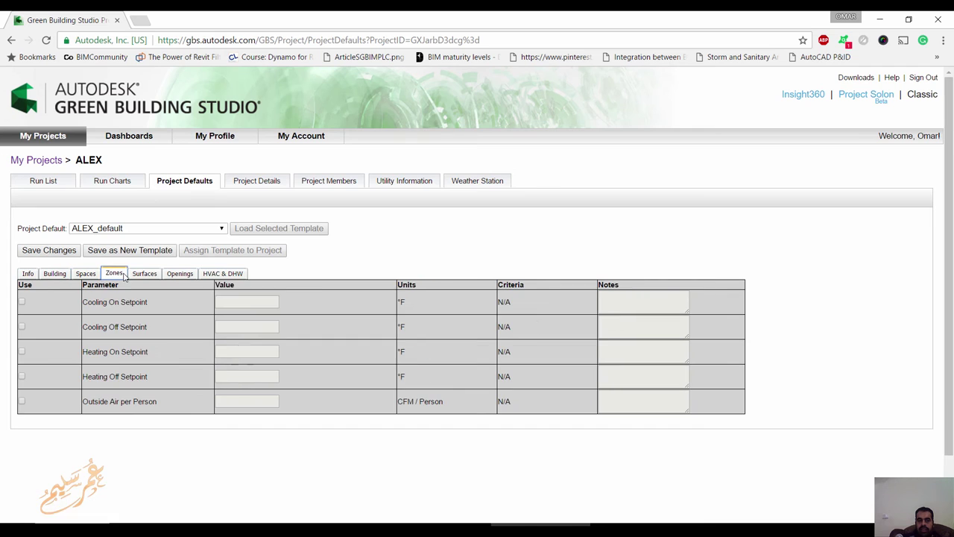
click(139, 275)
click(178, 279)
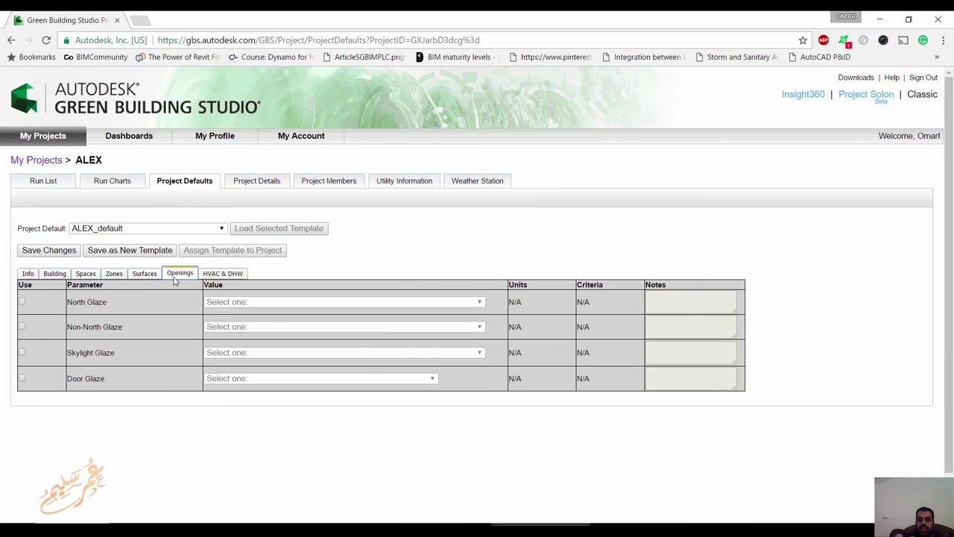
click(213, 276)
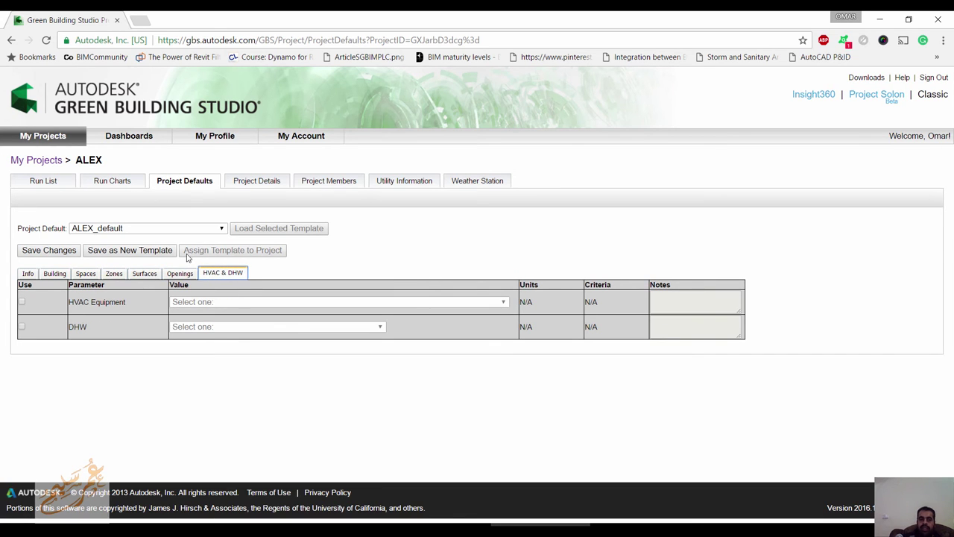
click(261, 179)
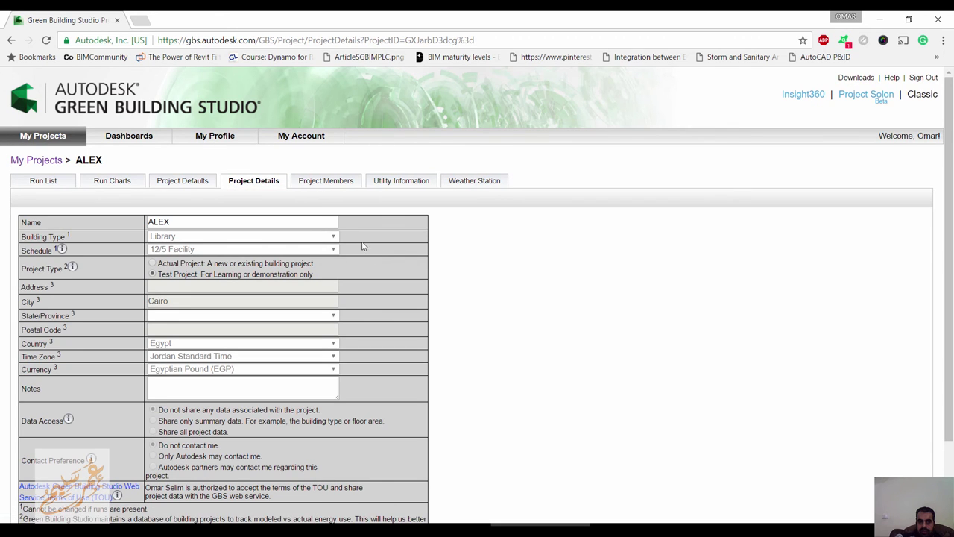
Look over the ALEX project details, then bring up the Project Members list.
scroll(403, 257, down, 3)
scroll(400, 262, up, 3)
click(307, 182)
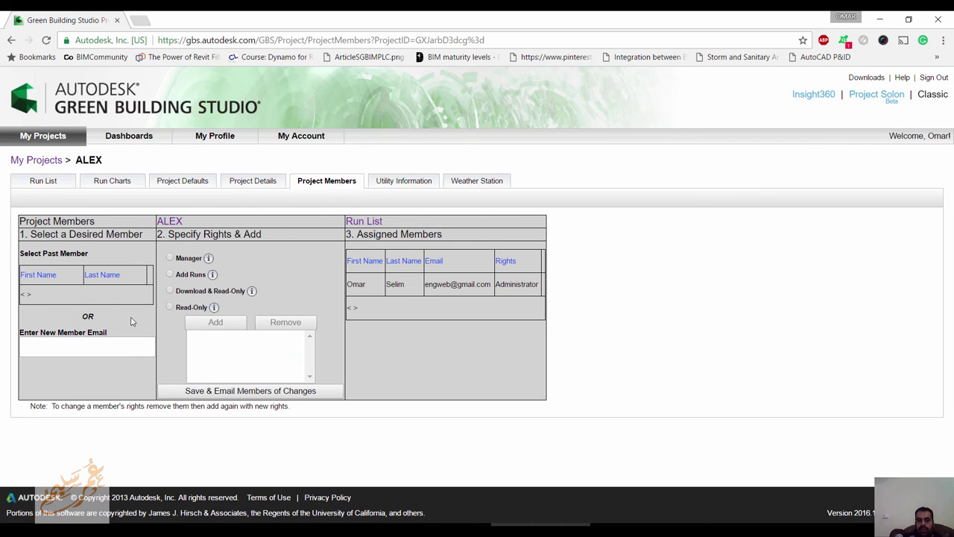
Add a new member's e-mail with Read-Only rights, then view the project's Utility Information rates.
click(170, 257)
click(170, 307)
mouse_move(214, 308)
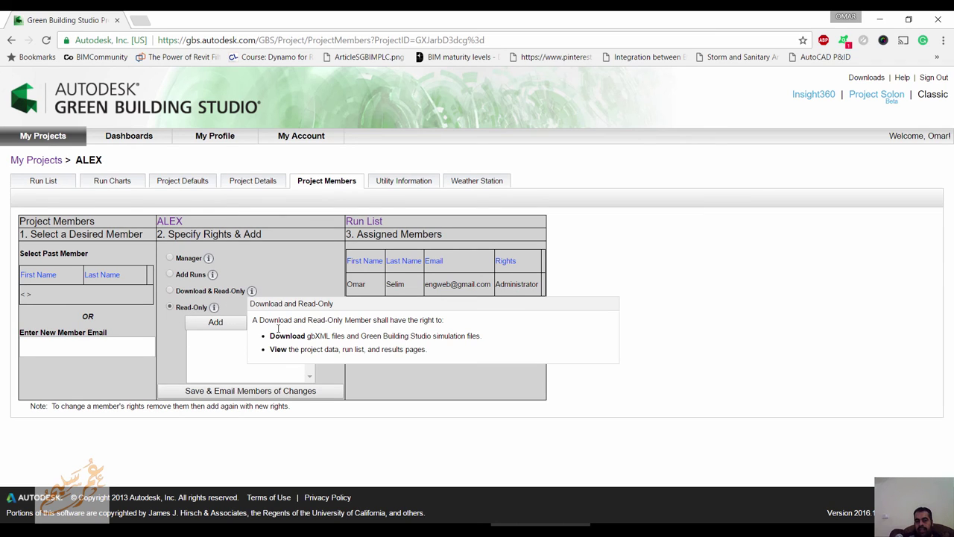
click(88, 352)
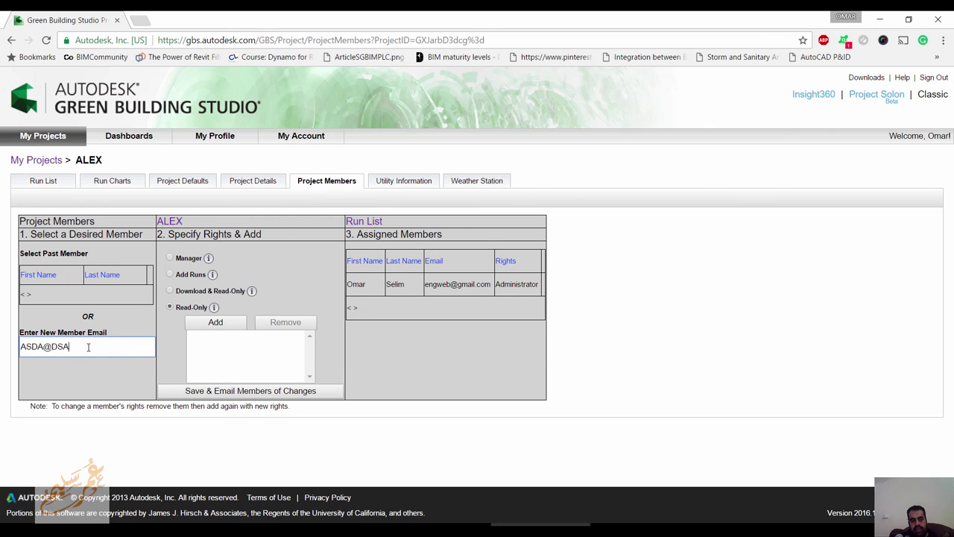
text(SD.ASD)
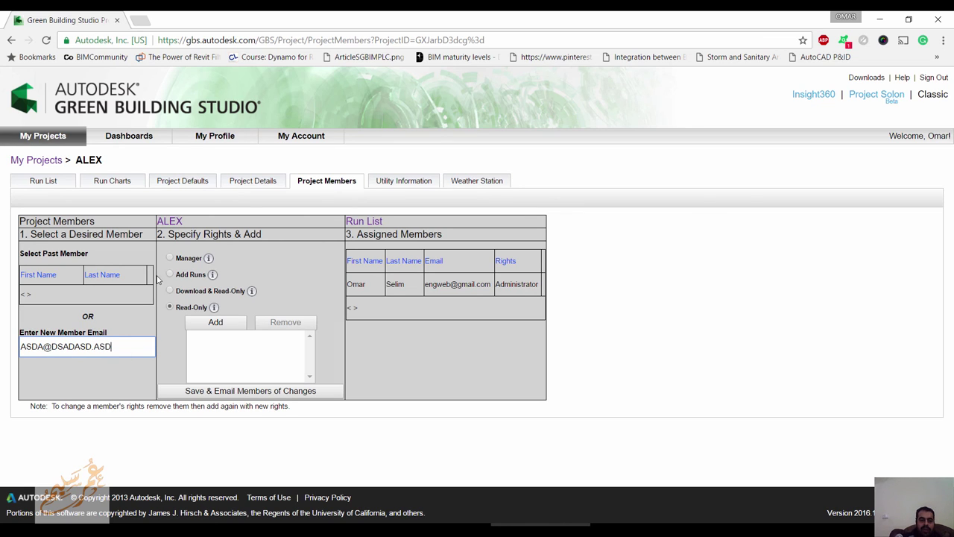
click(214, 328)
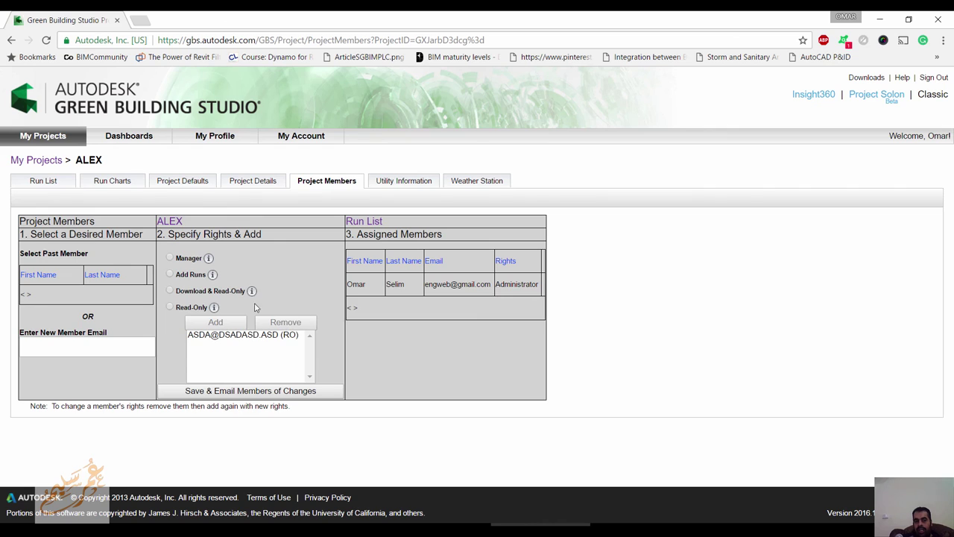
mouse_move(215, 308)
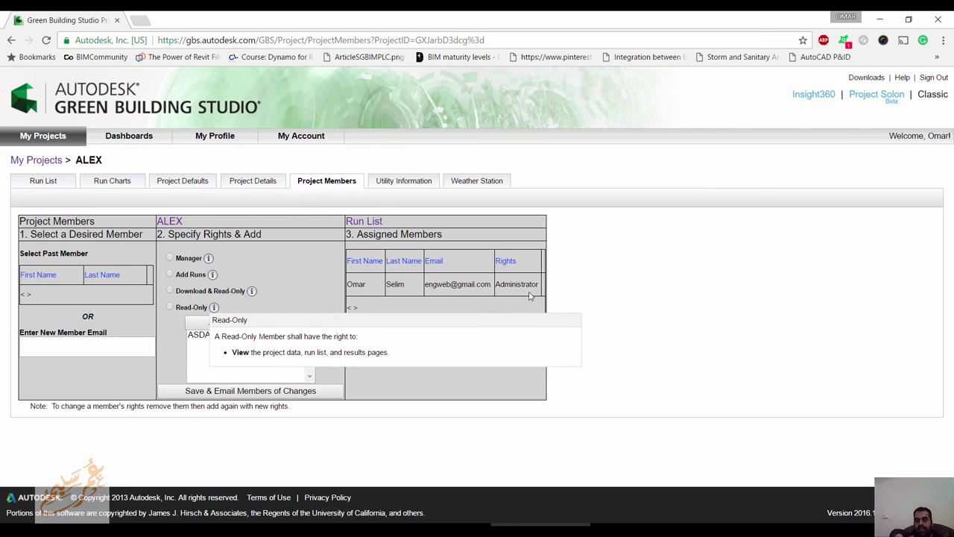
click(409, 182)
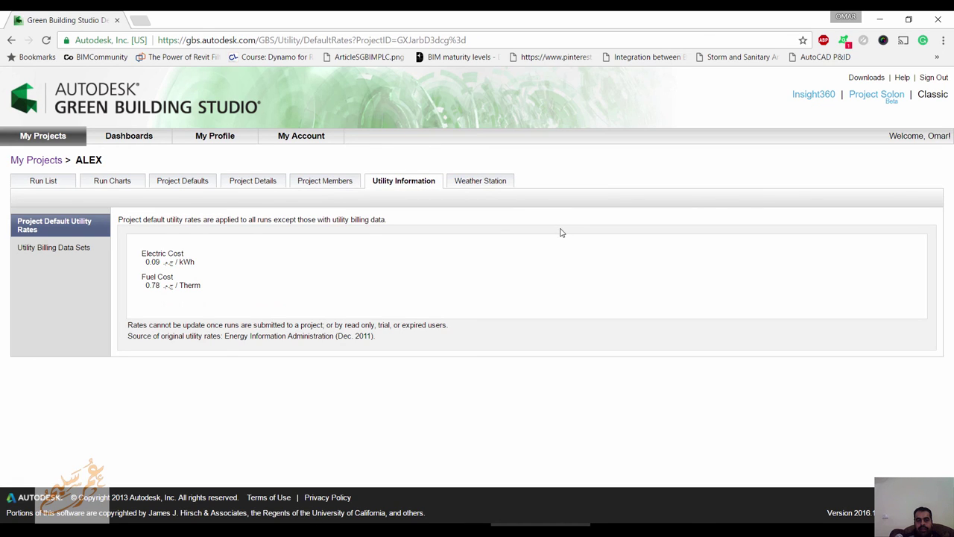
Show the Weather Station summary for station GBS_06M12_18_092178 with its degree-day tables.
click(466, 187)
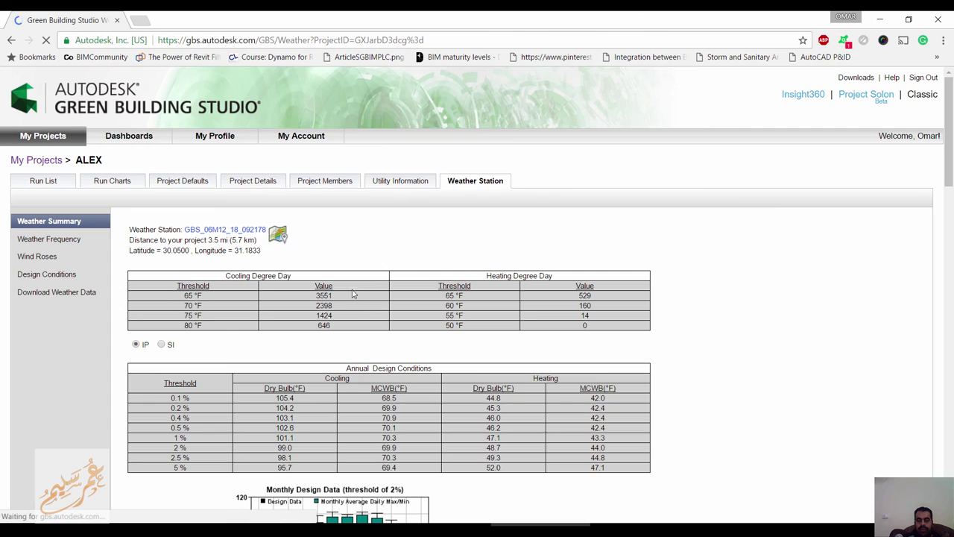
Review the Weather Summary, then display the full-year Wind Rose for station GBS_06M12_18_092178.
scroll(364, 321, down, 3)
scroll(464, 279, down, 3)
scroll(471, 276, down, 3)
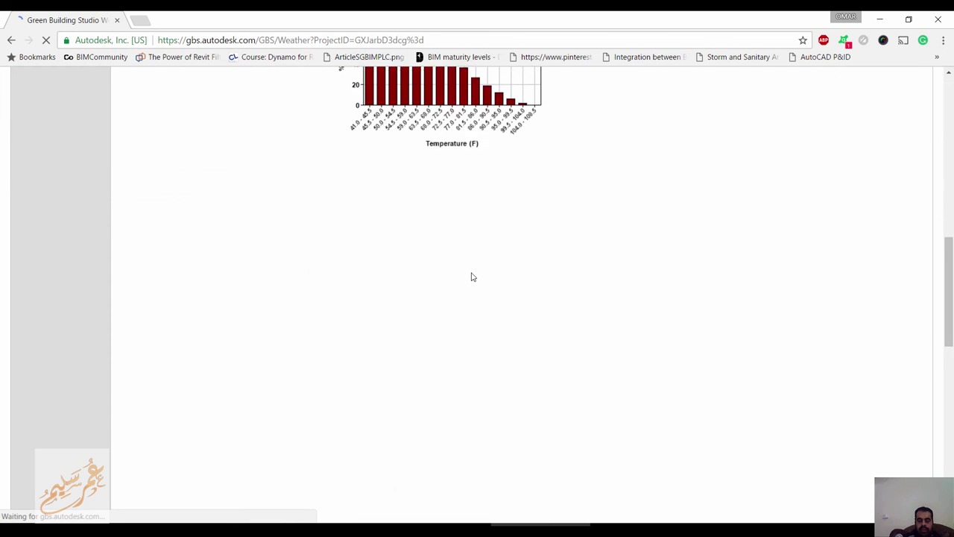
scroll(365, 398, down, 2)
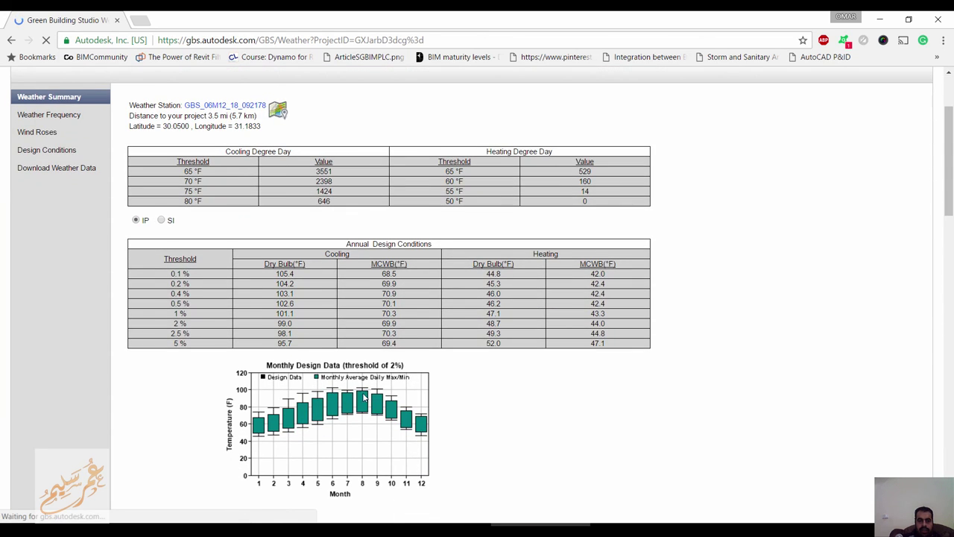
scroll(426, 373, up, 2)
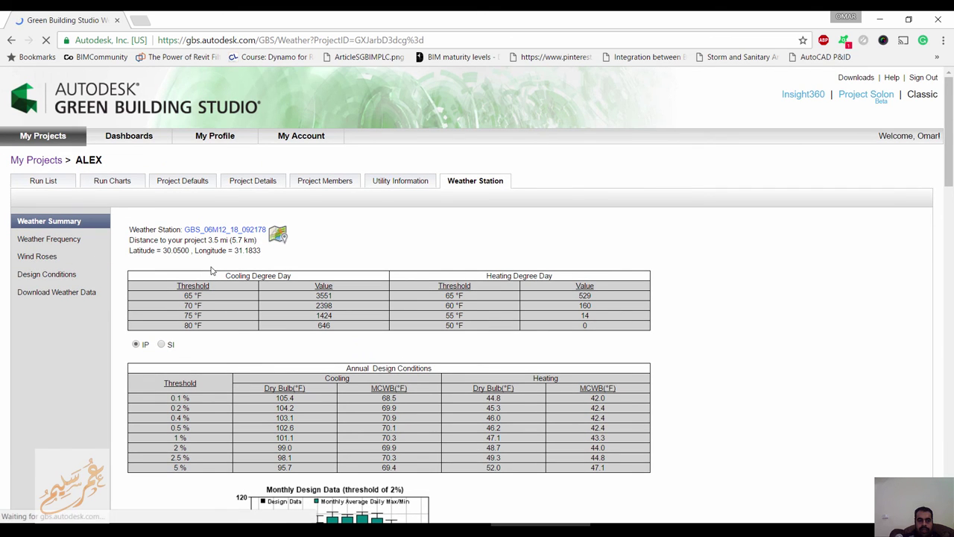
click(36, 255)
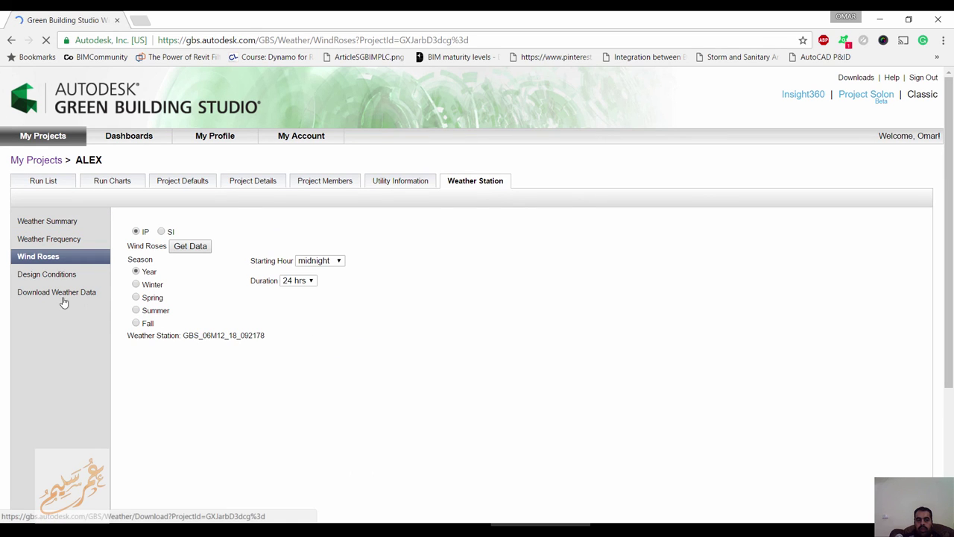
scroll(368, 373, down, 3)
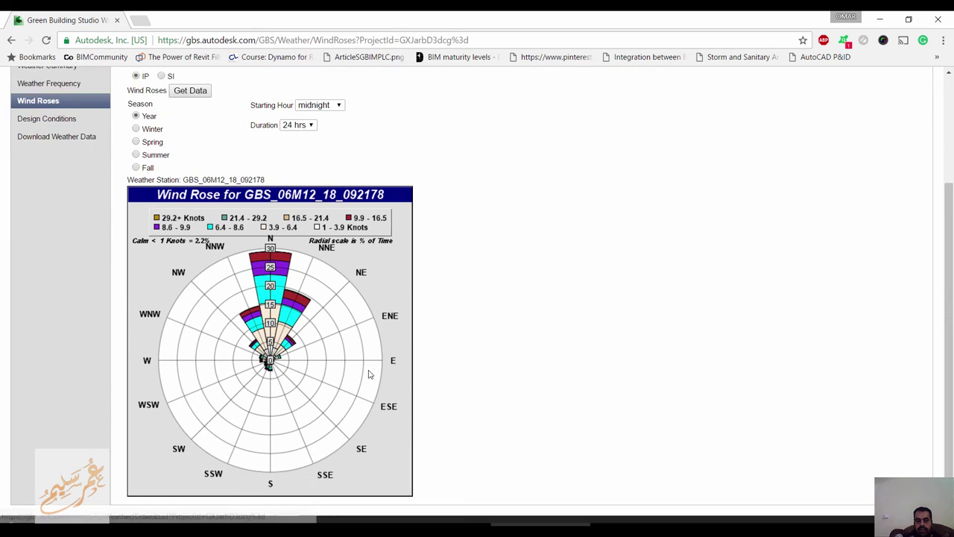